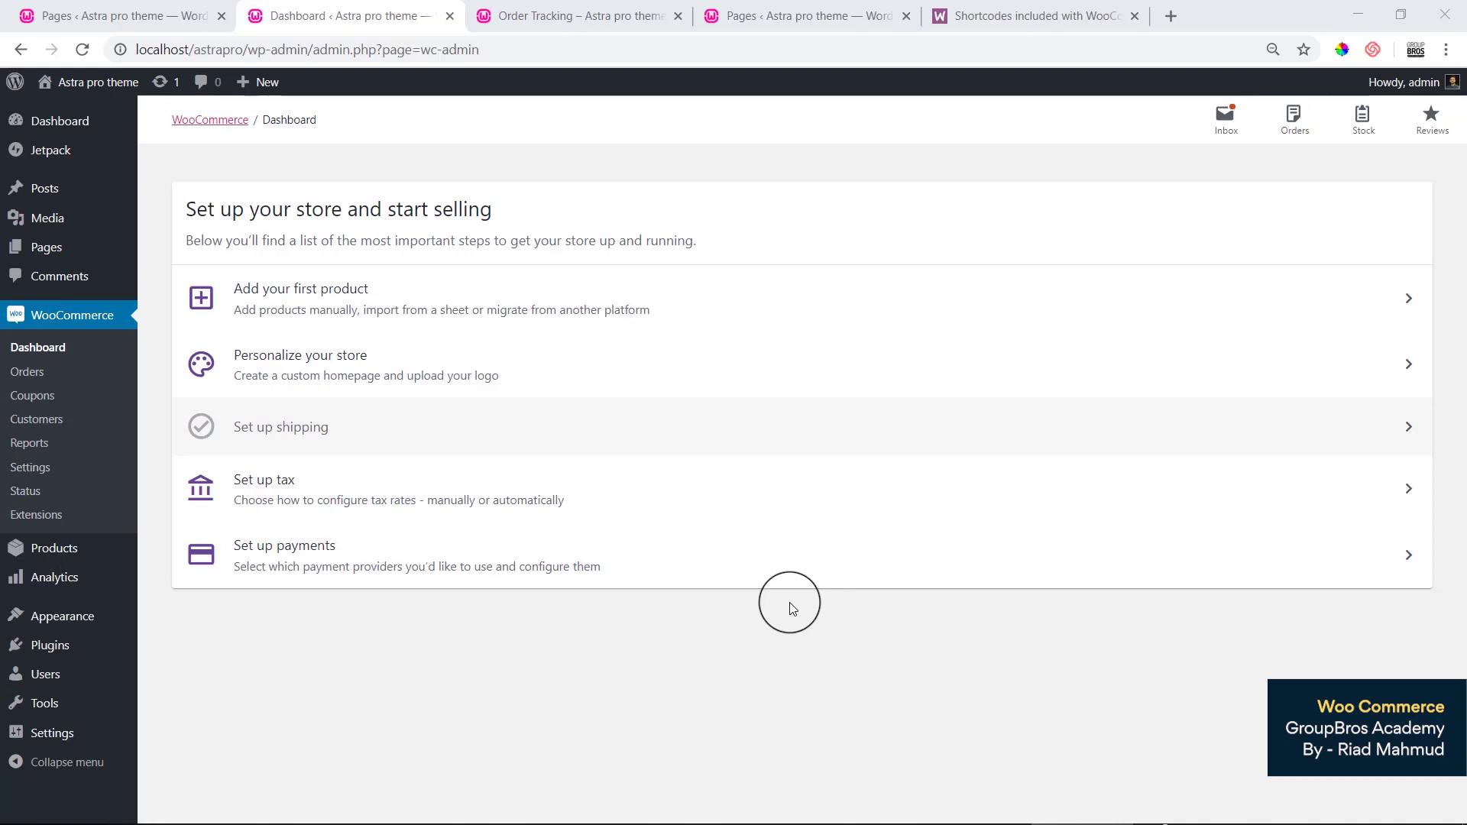
Step: Look through the WooCommerce Orders, Coupons and Customers pages, including the recommended store tools below the orders area
{"action": "left_click", "coordinate": [27, 373]}
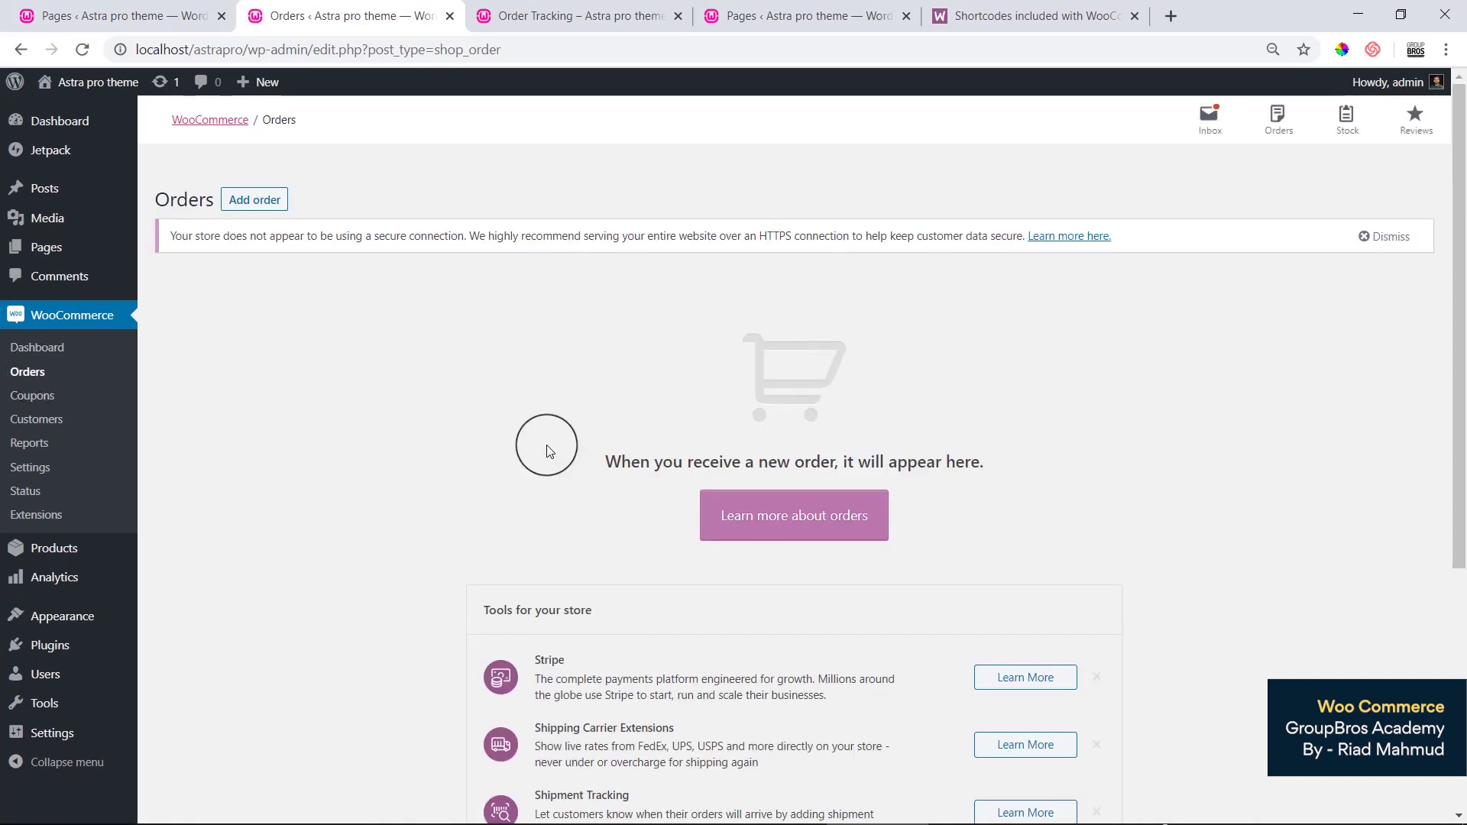
{"action": "scroll", "coordinate": [547, 445], "scroll_direction": "down", "scroll_amount": 5}
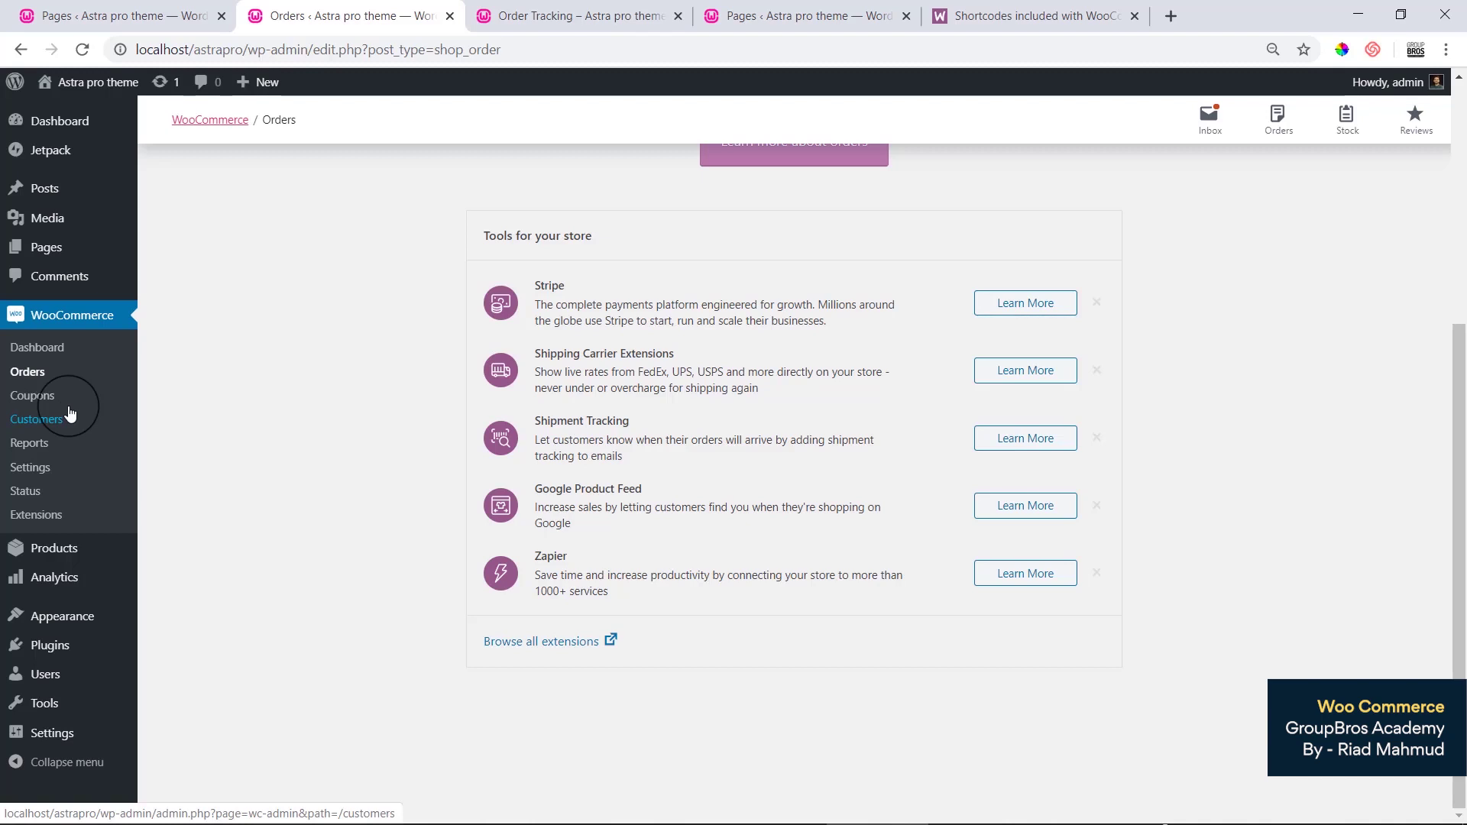
{"action": "left_click", "coordinate": [28, 403]}
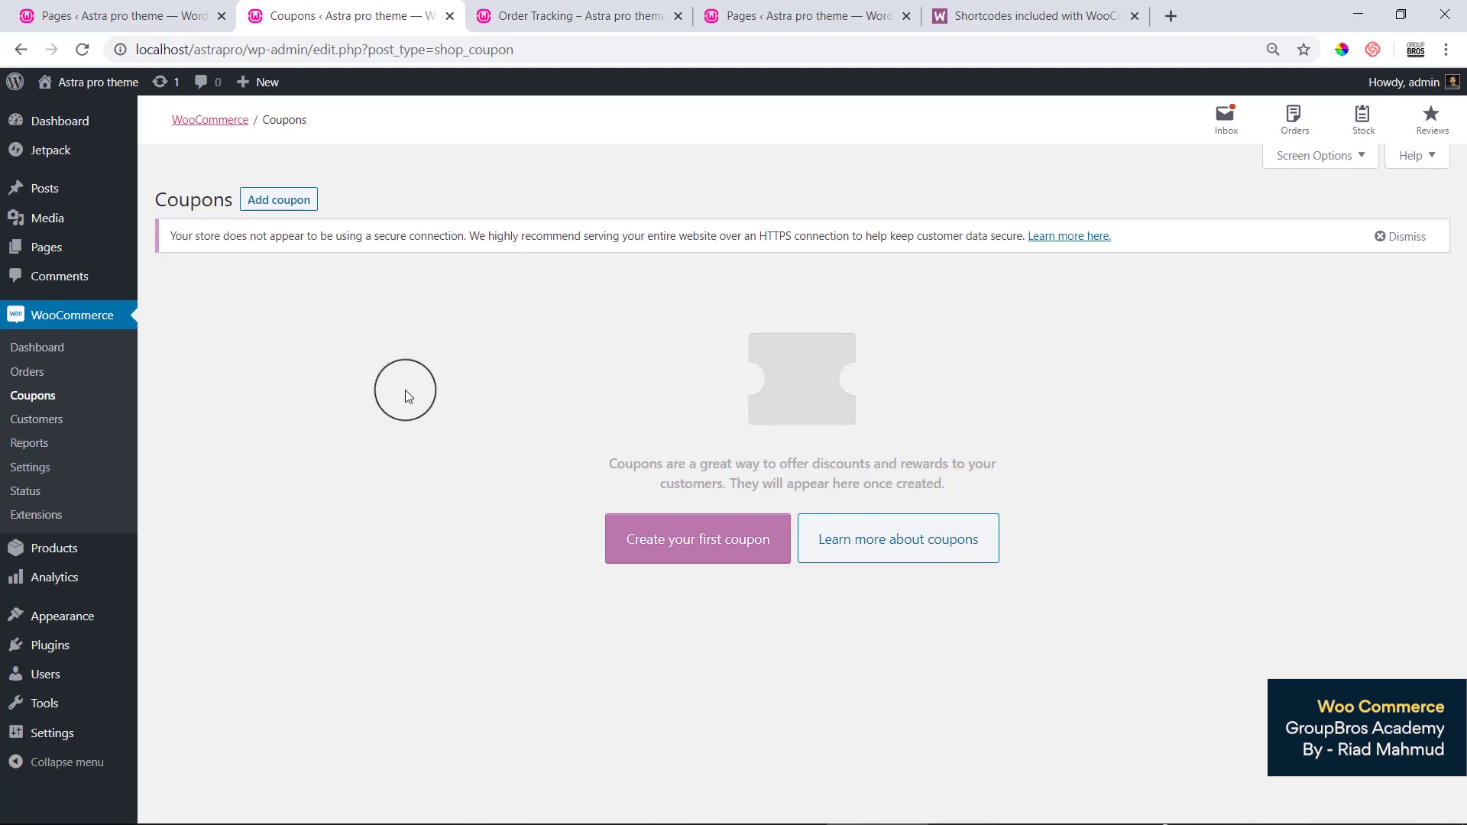
{"action": "left_click", "coordinate": [44, 430]}
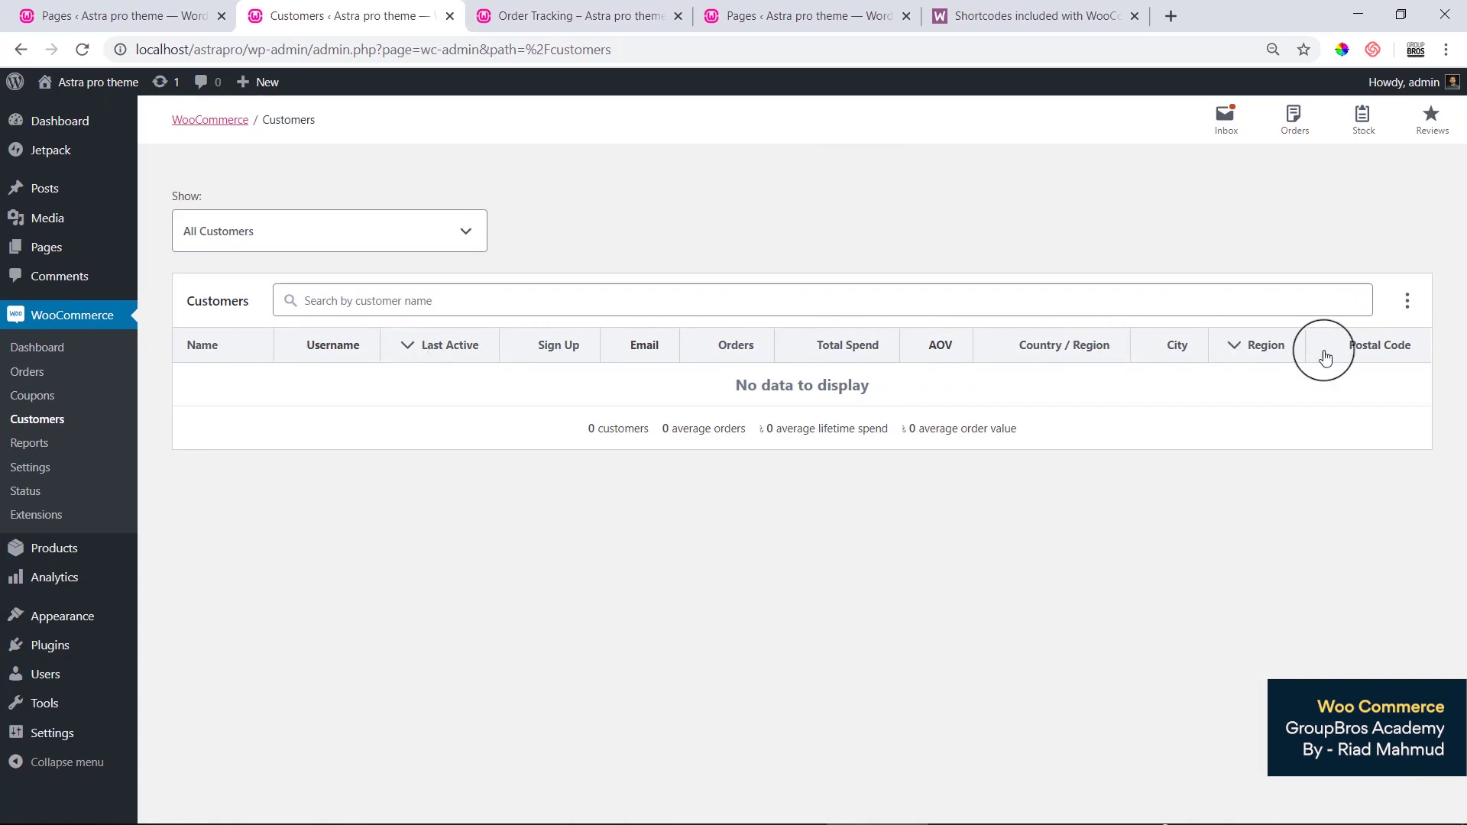
Step: View the WooCommerce customers vs. guests report and set its date range to last month
{"action": "left_click", "coordinate": [31, 445]}
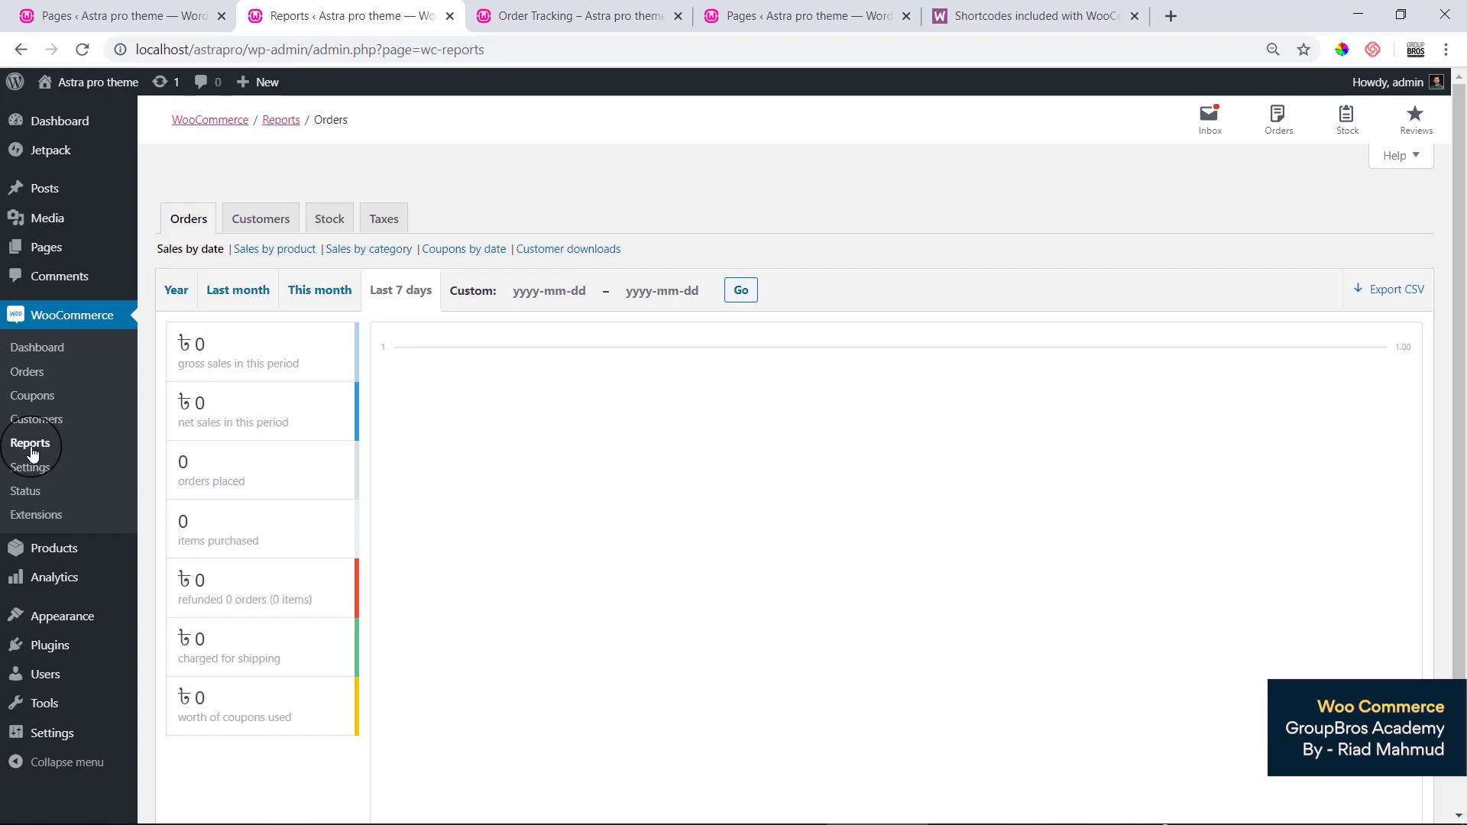
{"action": "left_click", "coordinate": [260, 219]}
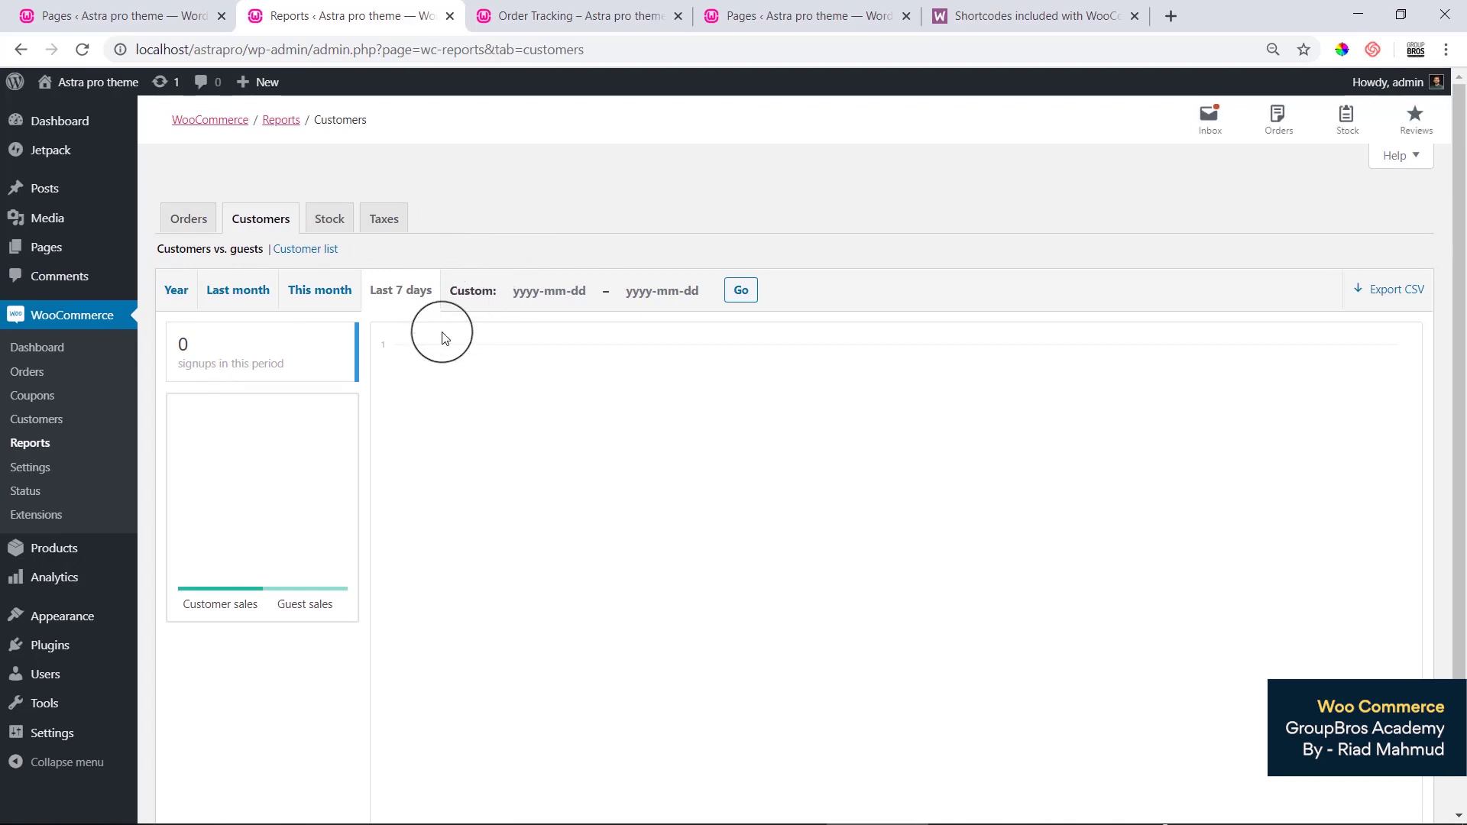
{"action": "scroll", "coordinate": [672, 501], "scroll_direction": "down", "scroll_amount": 2}
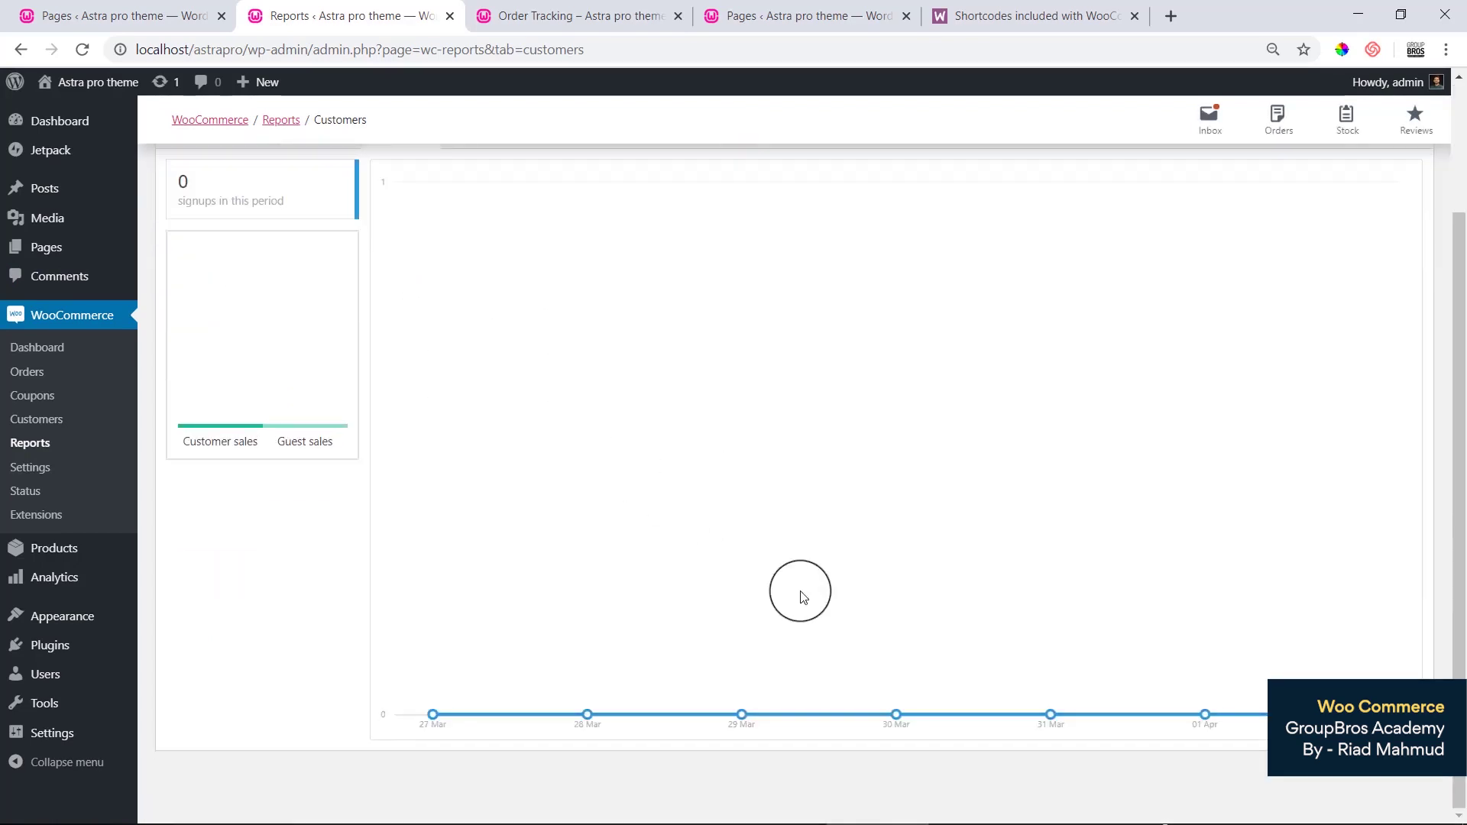
{"action": "scroll", "coordinate": [802, 596], "scroll_direction": "up", "scroll_amount": 2}
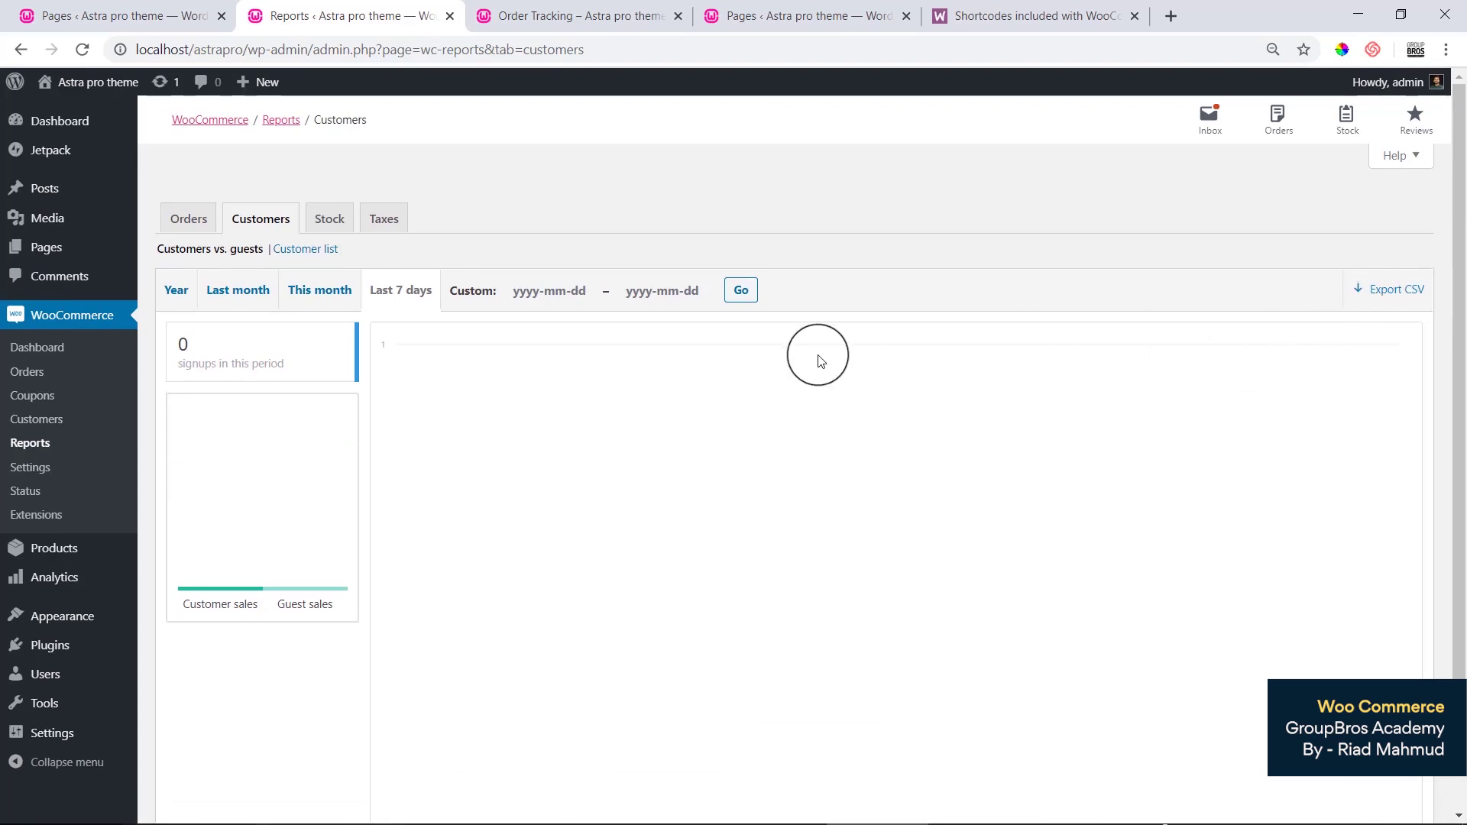
{"action": "left_click", "coordinate": [248, 302]}
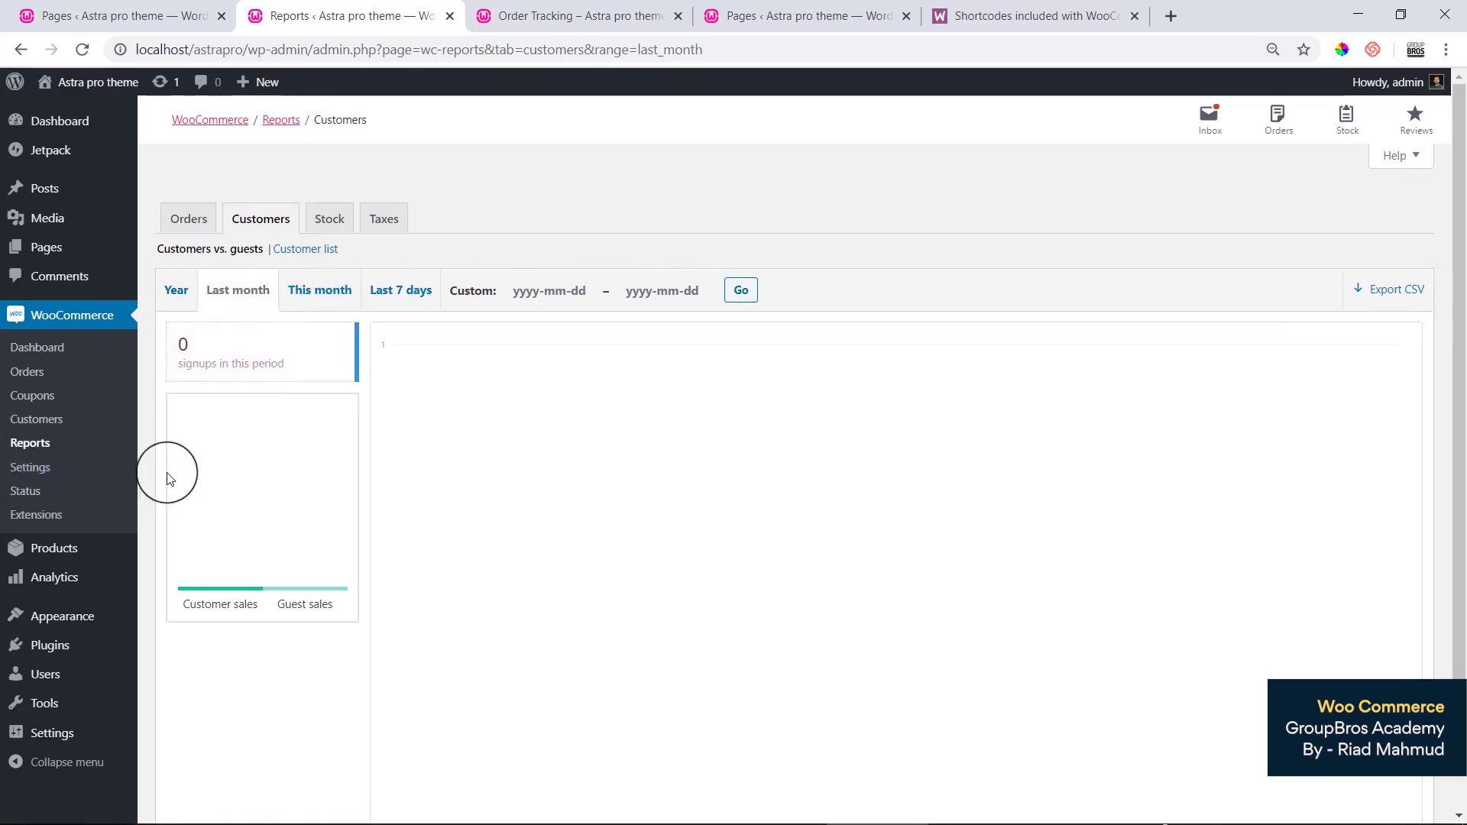
Step: Open the WooCommerce system status report and examine the WordPress version entry in the WordPress environment section
{"action": "left_click", "coordinate": [34, 500]}
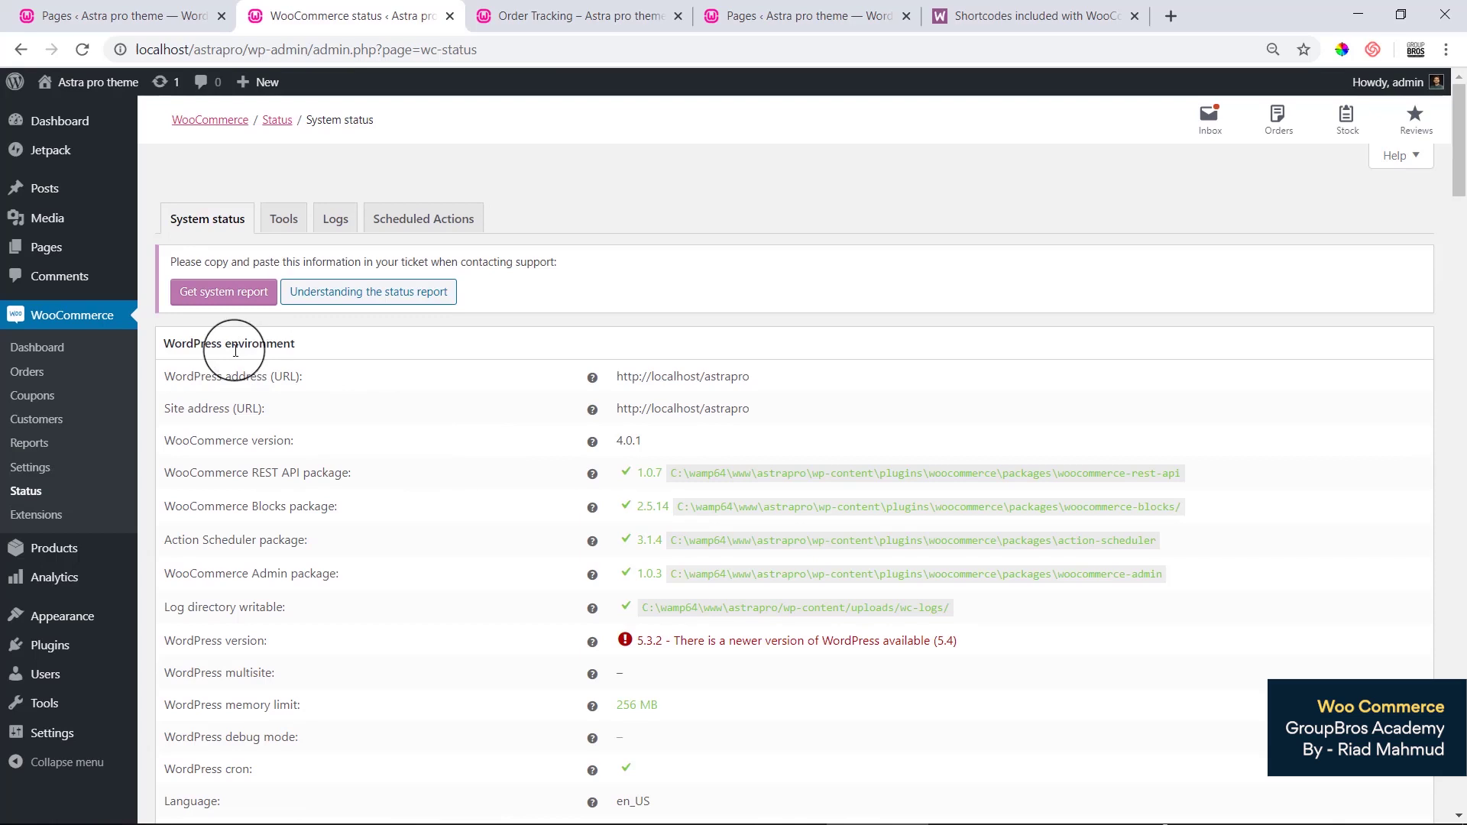
{"action": "scroll", "coordinate": [899, 557], "scroll_direction": "down", "scroll_amount": 15}
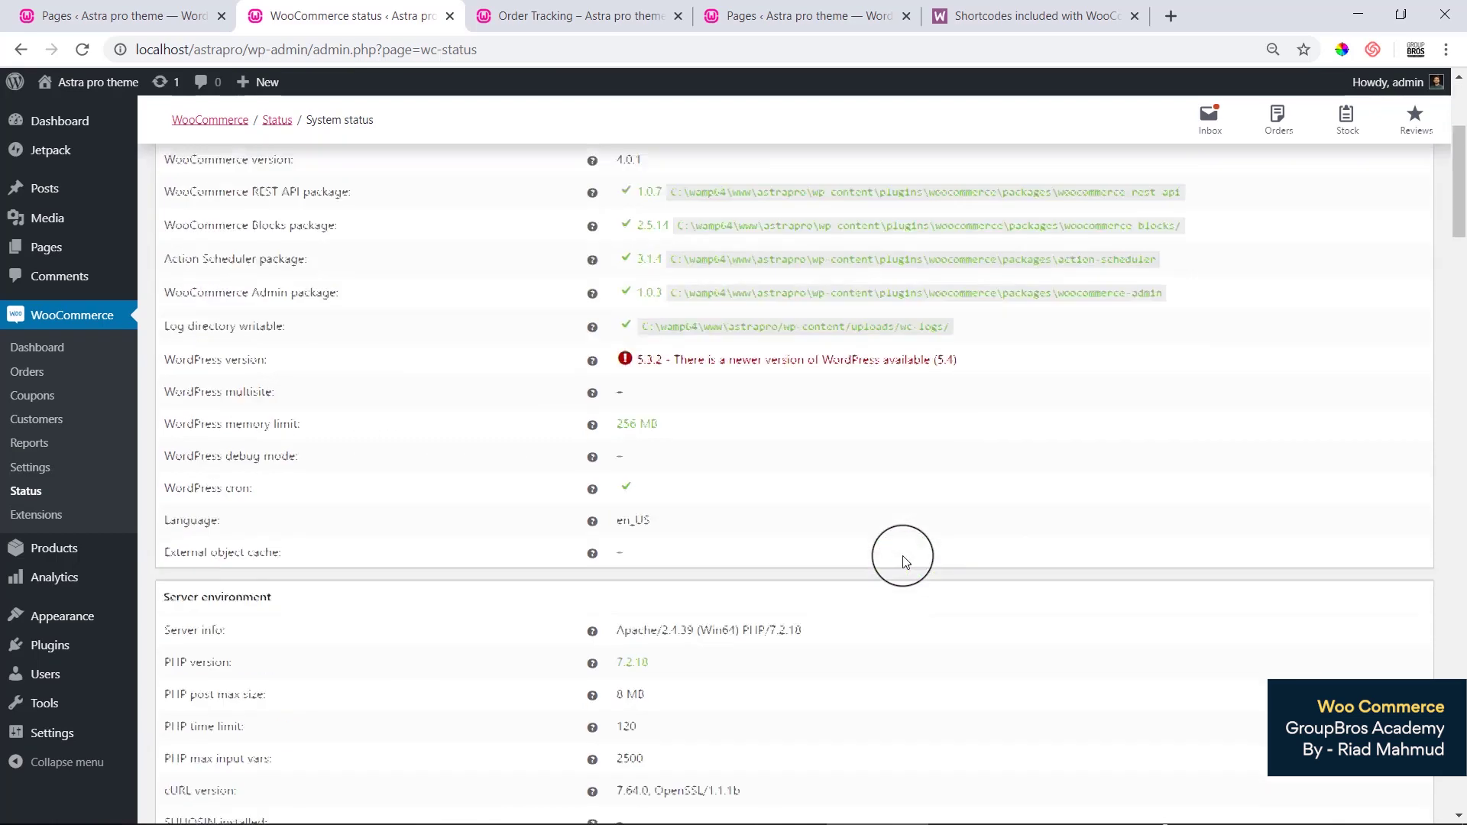
{"action": "scroll", "coordinate": [899, 561], "scroll_direction": "down", "scroll_amount": 3}
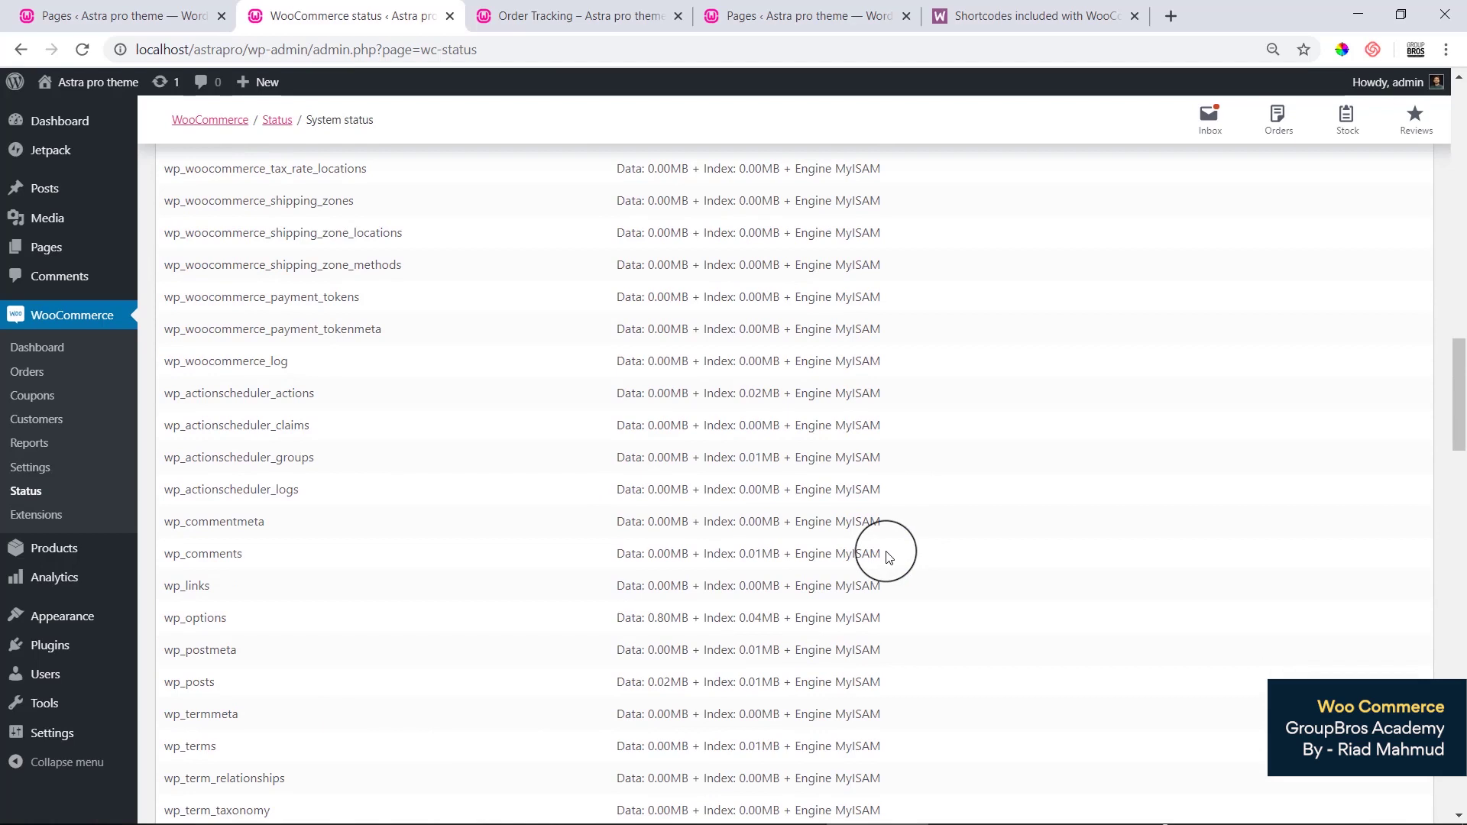
{"action": "scroll", "coordinate": [889, 556], "scroll_direction": "up", "scroll_amount": 20}
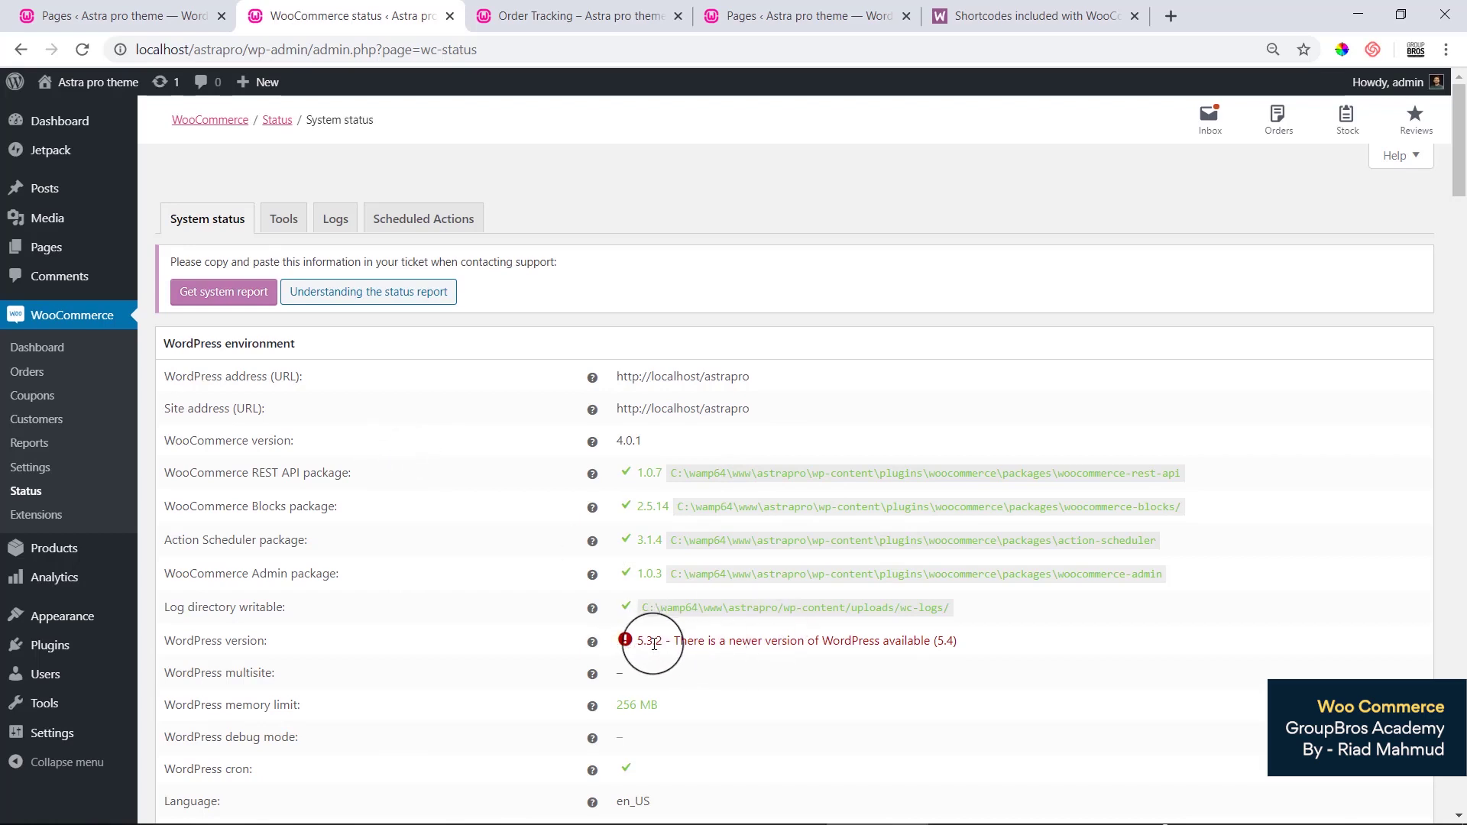
{"action": "left_click_drag", "start_coordinate": [777, 642], "coordinate": [936, 642]}
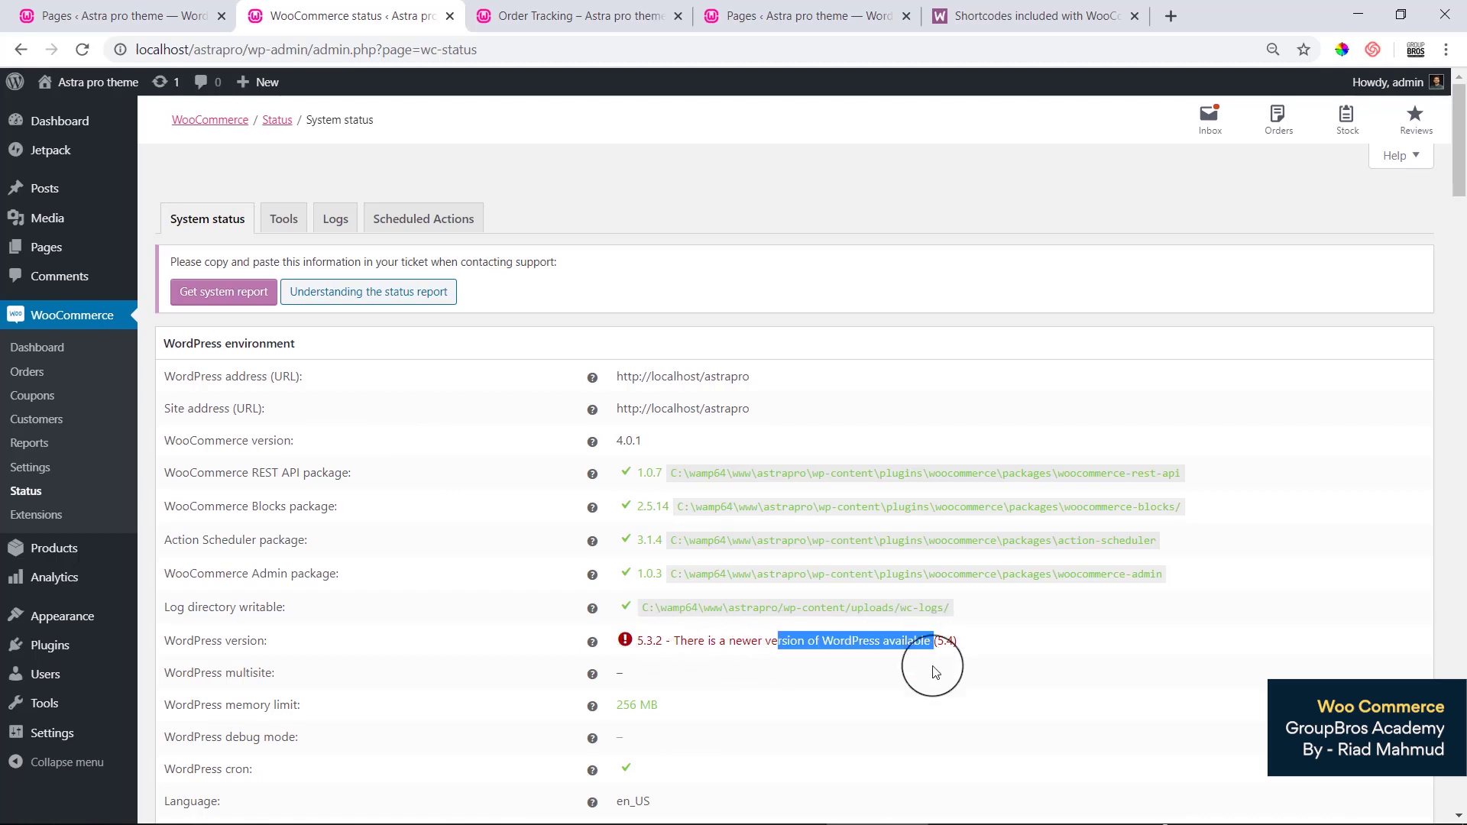
{"action": "left_click", "coordinate": [912, 642]}
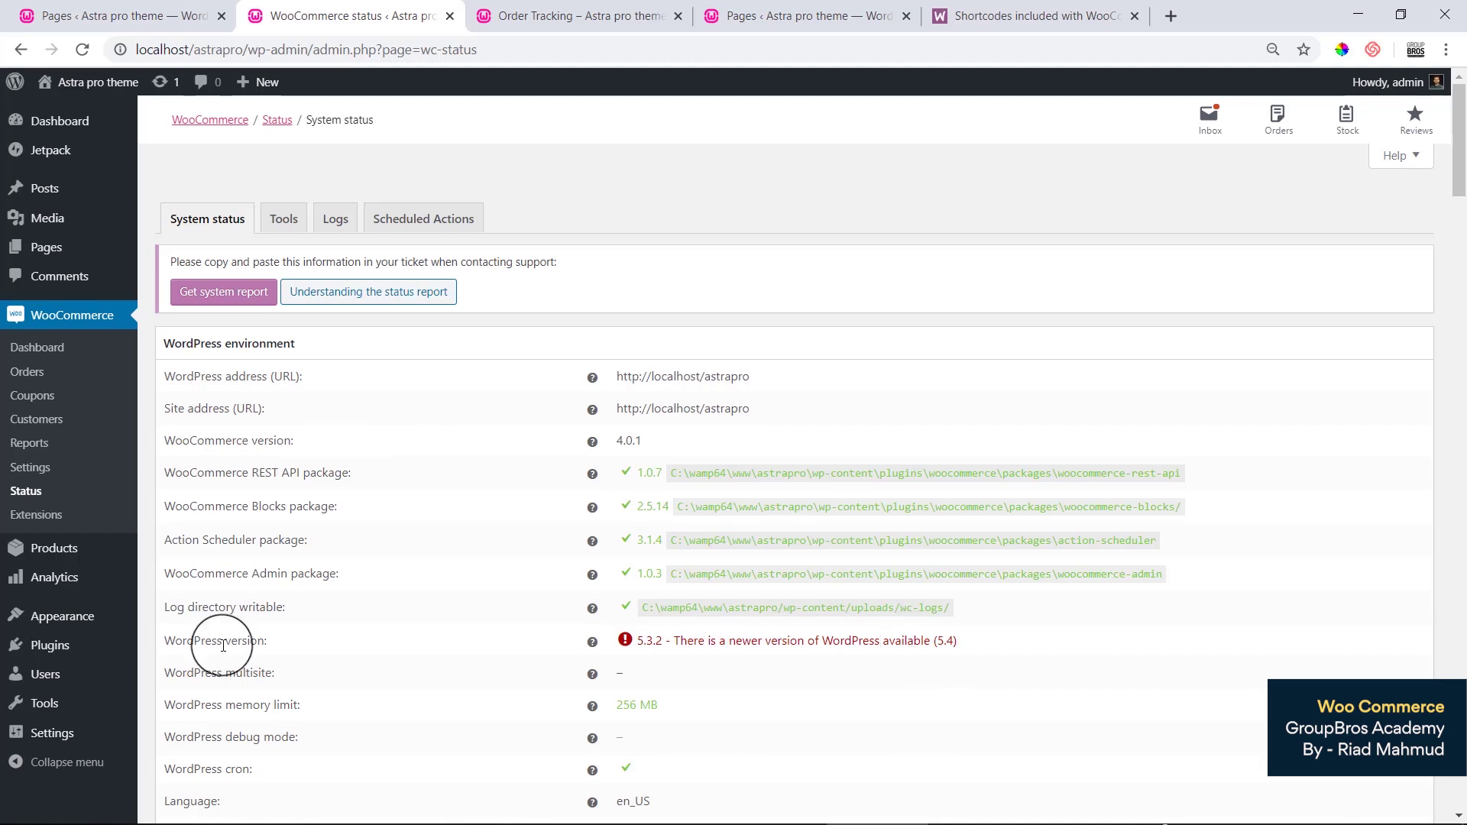
Step: Check the secure connection (HTTPS) entry in the Security section of the system status report
{"action": "scroll", "coordinate": [524, 625], "scroll_direction": "down", "scroll_amount": 10}
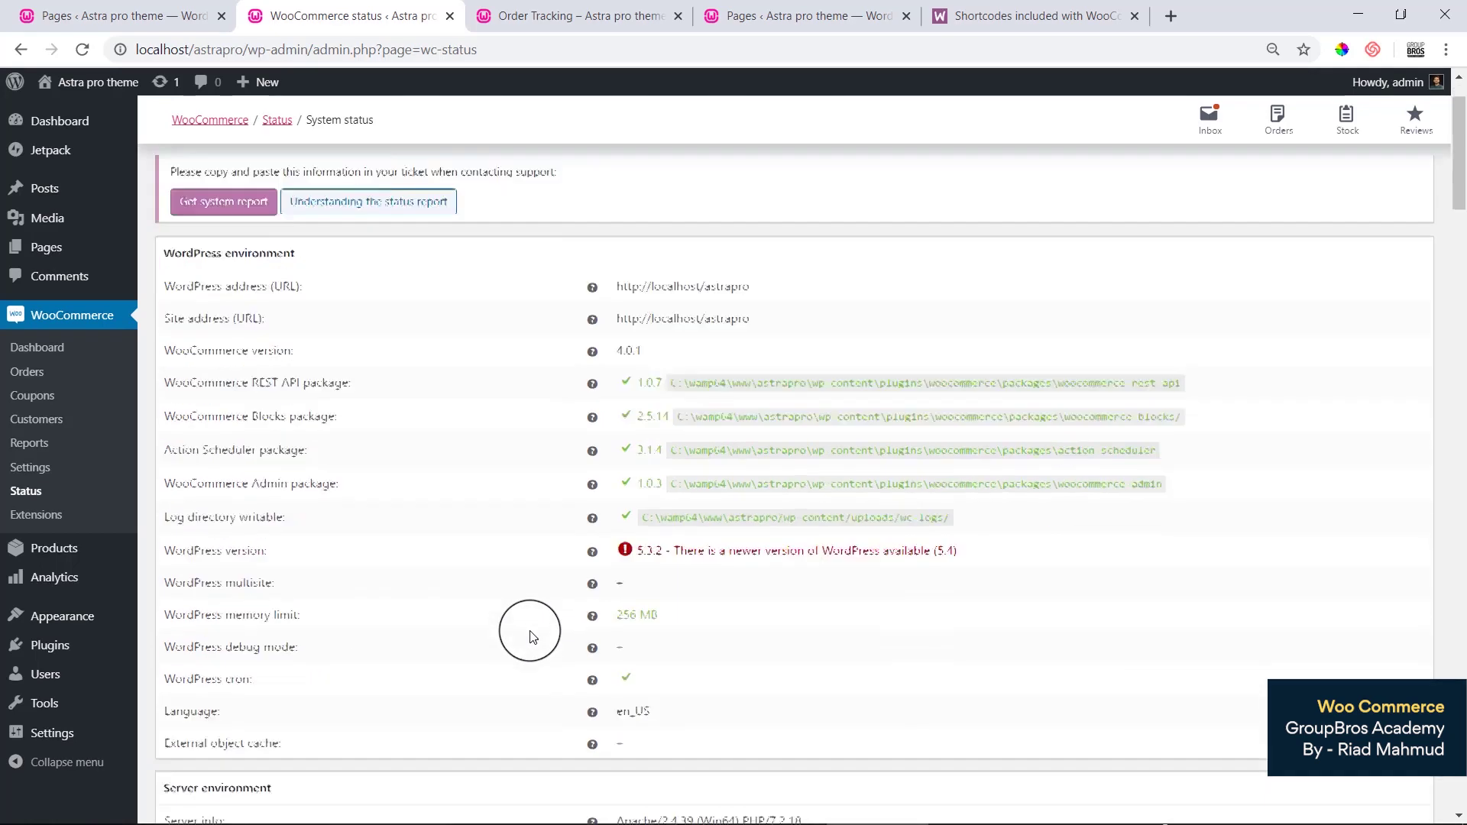
{"action": "scroll", "coordinate": [533, 637], "scroll_direction": "down", "scroll_amount": 15}
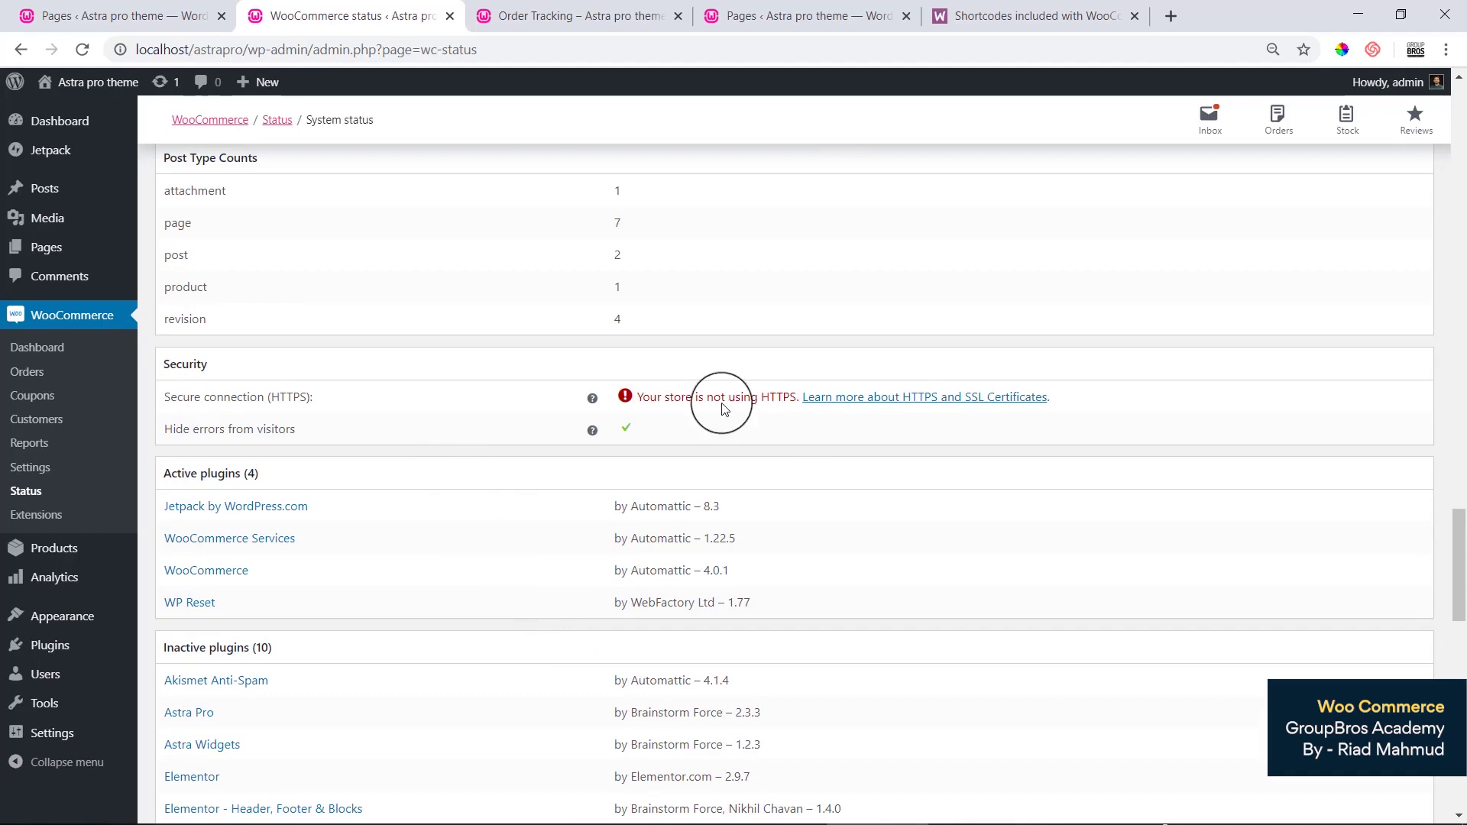
{"action": "left_click_drag", "start_coordinate": [665, 396], "coordinate": [776, 409]}
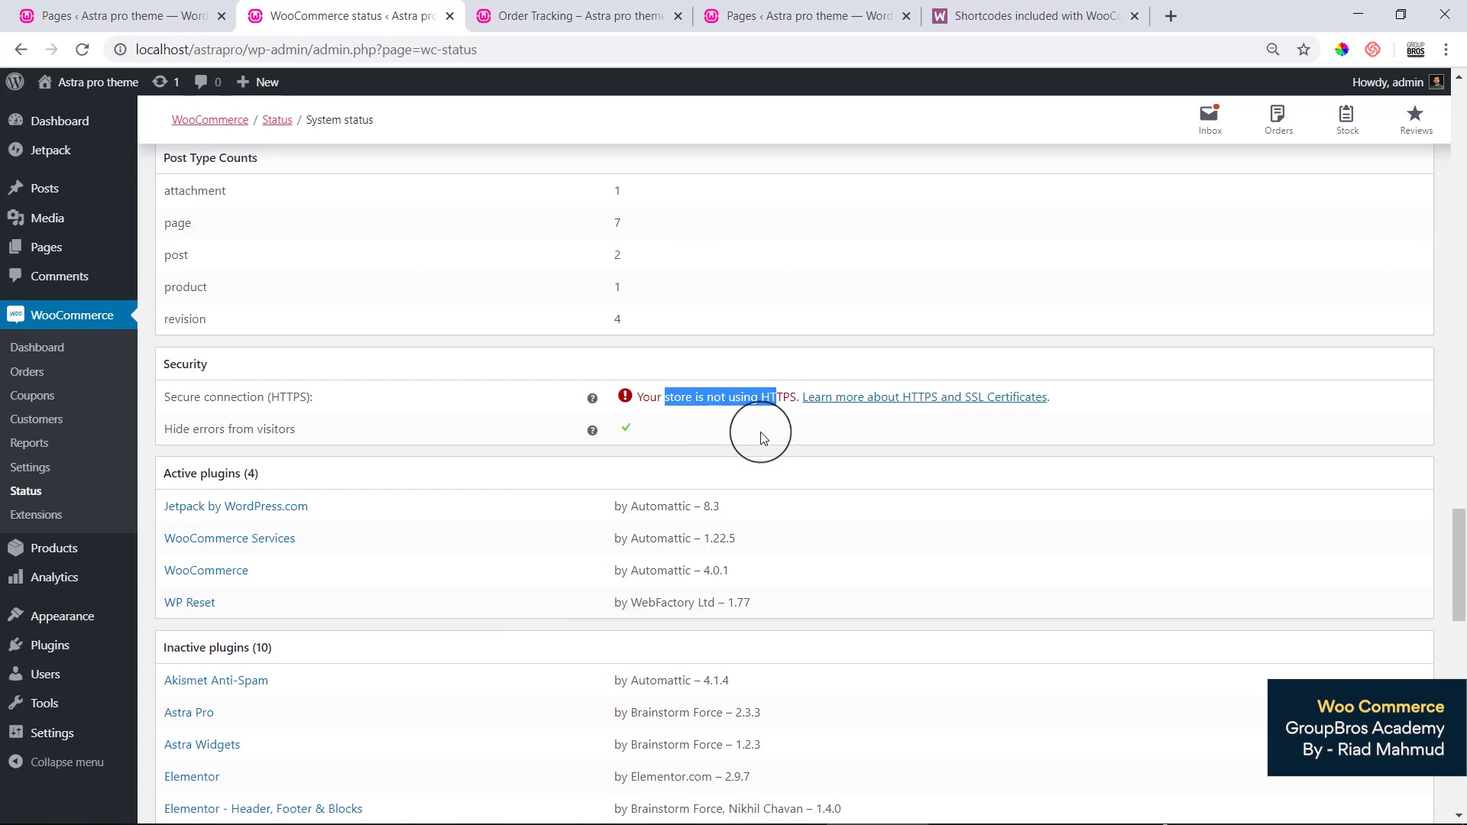
Step: Examine the WooCommerce pages section of the system status report, from the shop base to the terms and conditions entry
{"action": "scroll", "coordinate": [760, 437], "scroll_direction": "down", "scroll_amount": 10}
{"action": "scroll", "coordinate": [760, 437], "scroll_direction": "up", "scroll_amount": 7}
{"action": "scroll", "coordinate": [760, 437], "scroll_direction": "down", "scroll_amount": 8}
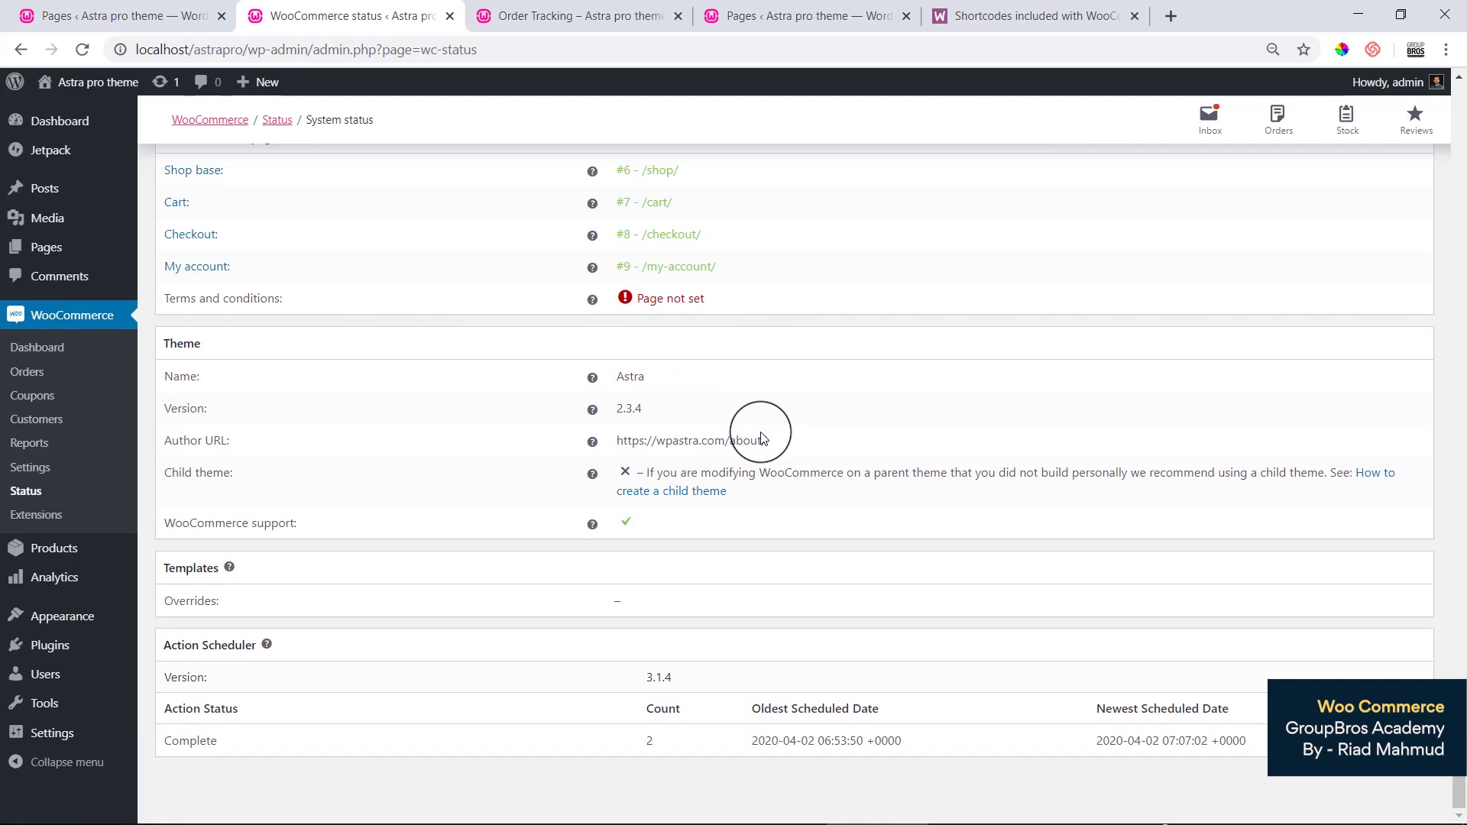
{"action": "scroll", "coordinate": [665, 321], "scroll_direction": "up", "scroll_amount": 3}
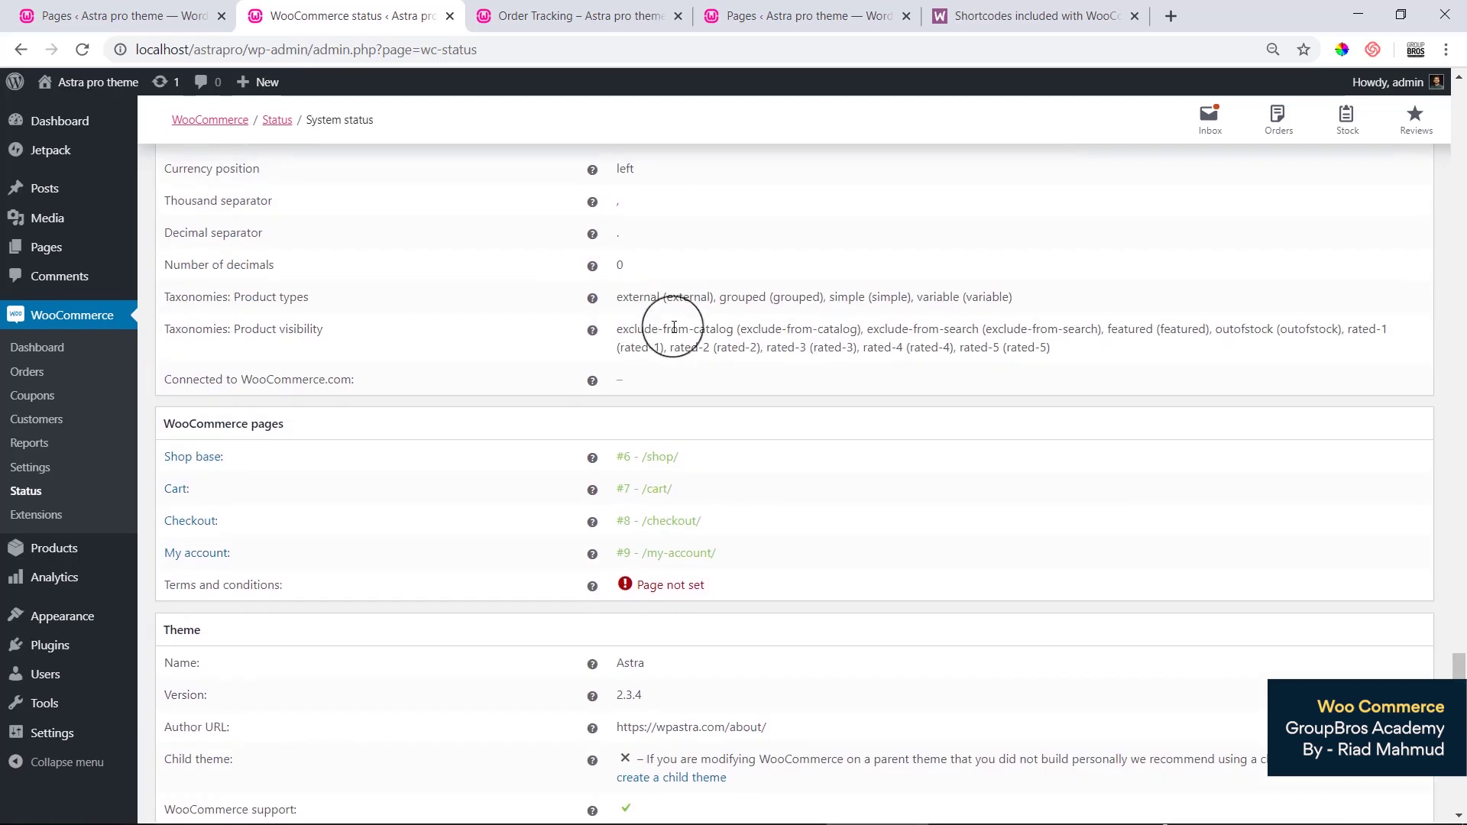
{"action": "left_click_drag", "start_coordinate": [166, 423], "coordinate": [305, 428]}
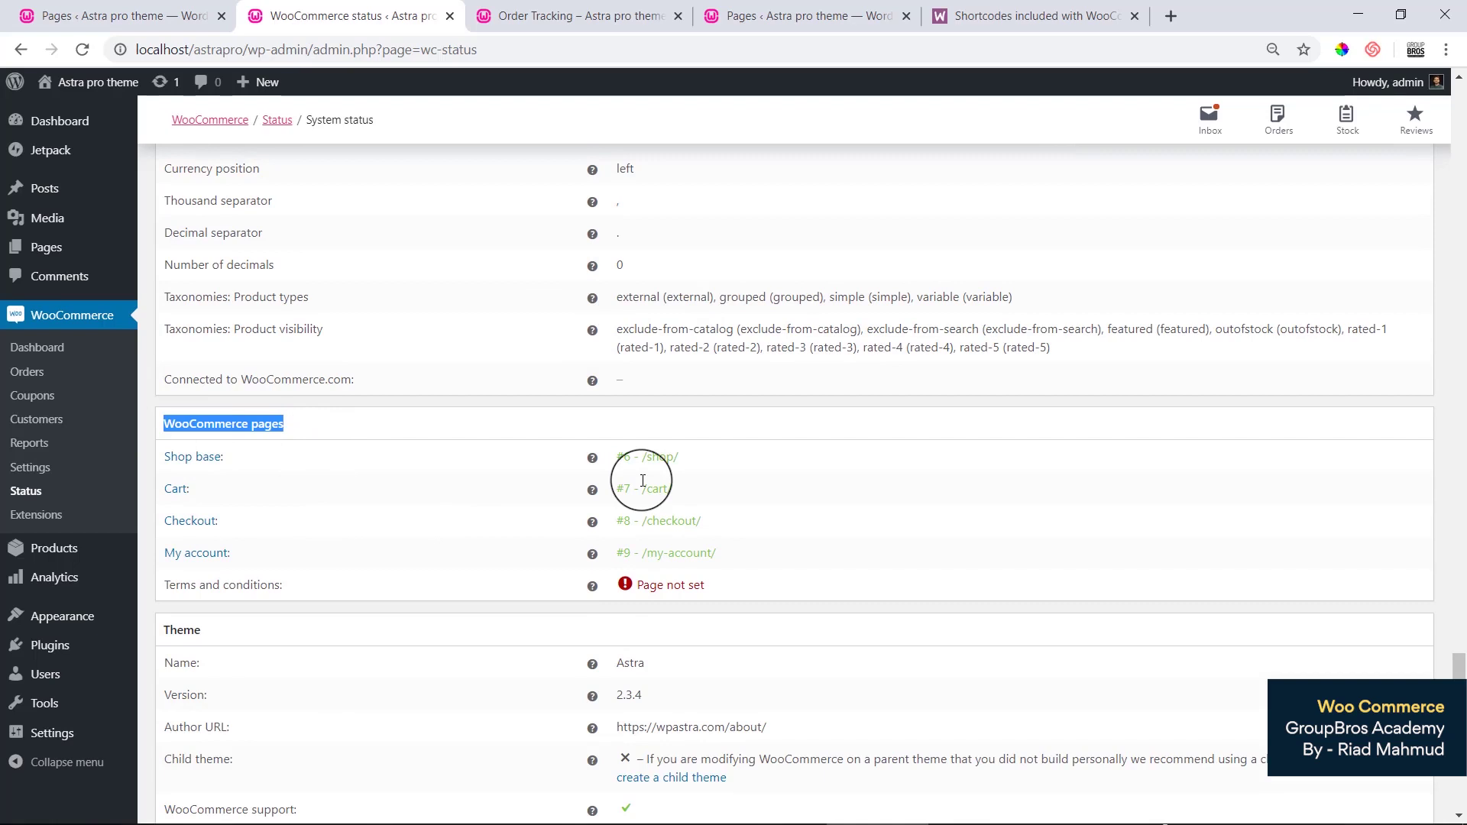
{"action": "left_click_drag", "start_coordinate": [640, 459], "coordinate": [707, 554]}
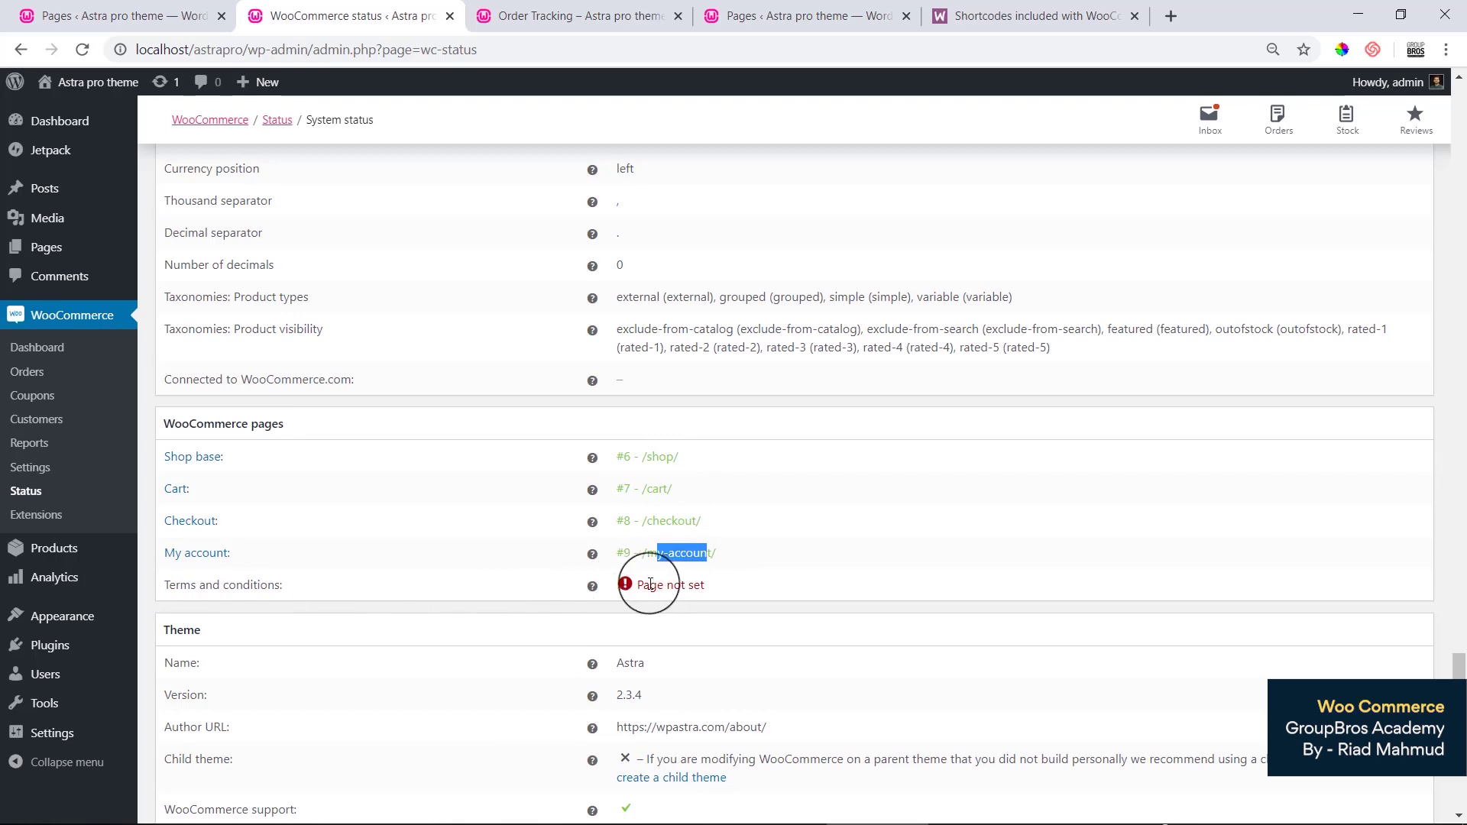
{"action": "mouse_move", "coordinate": [640, 585]}
{"action": "left_mouse_down"}
{"action": "mouse_move", "coordinate": [710, 598]}
{"action": "mouse_move", "coordinate": [644, 591]}
{"action": "left_mouse_up"}
{"action": "left_click", "coordinate": [709, 593]}
{"action": "scroll", "coordinate": [680, 598], "scroll_direction": "up", "scroll_amount": 15}
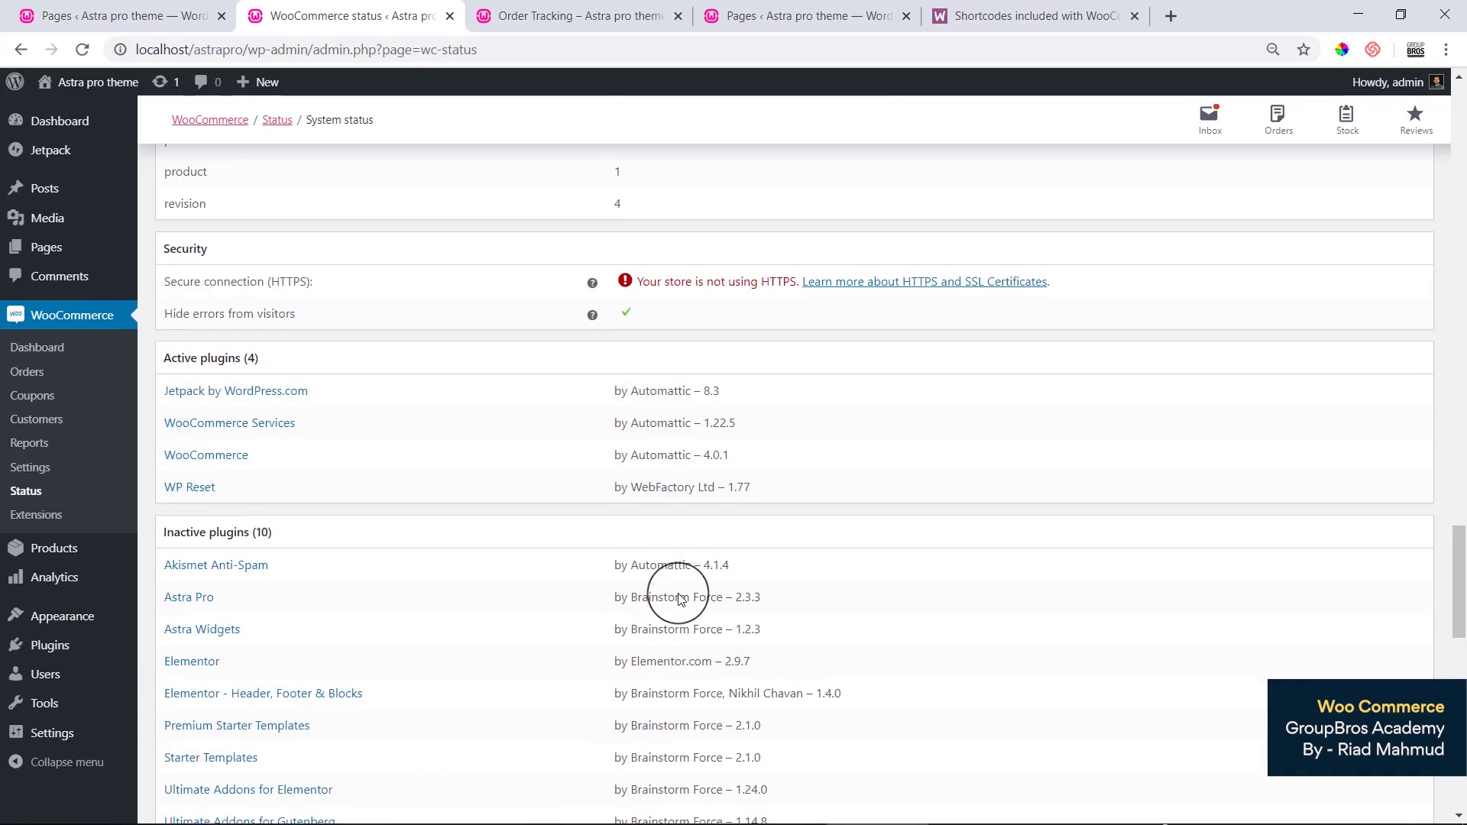
{"action": "scroll", "coordinate": [680, 599], "scroll_direction": "up", "scroll_amount": 20}
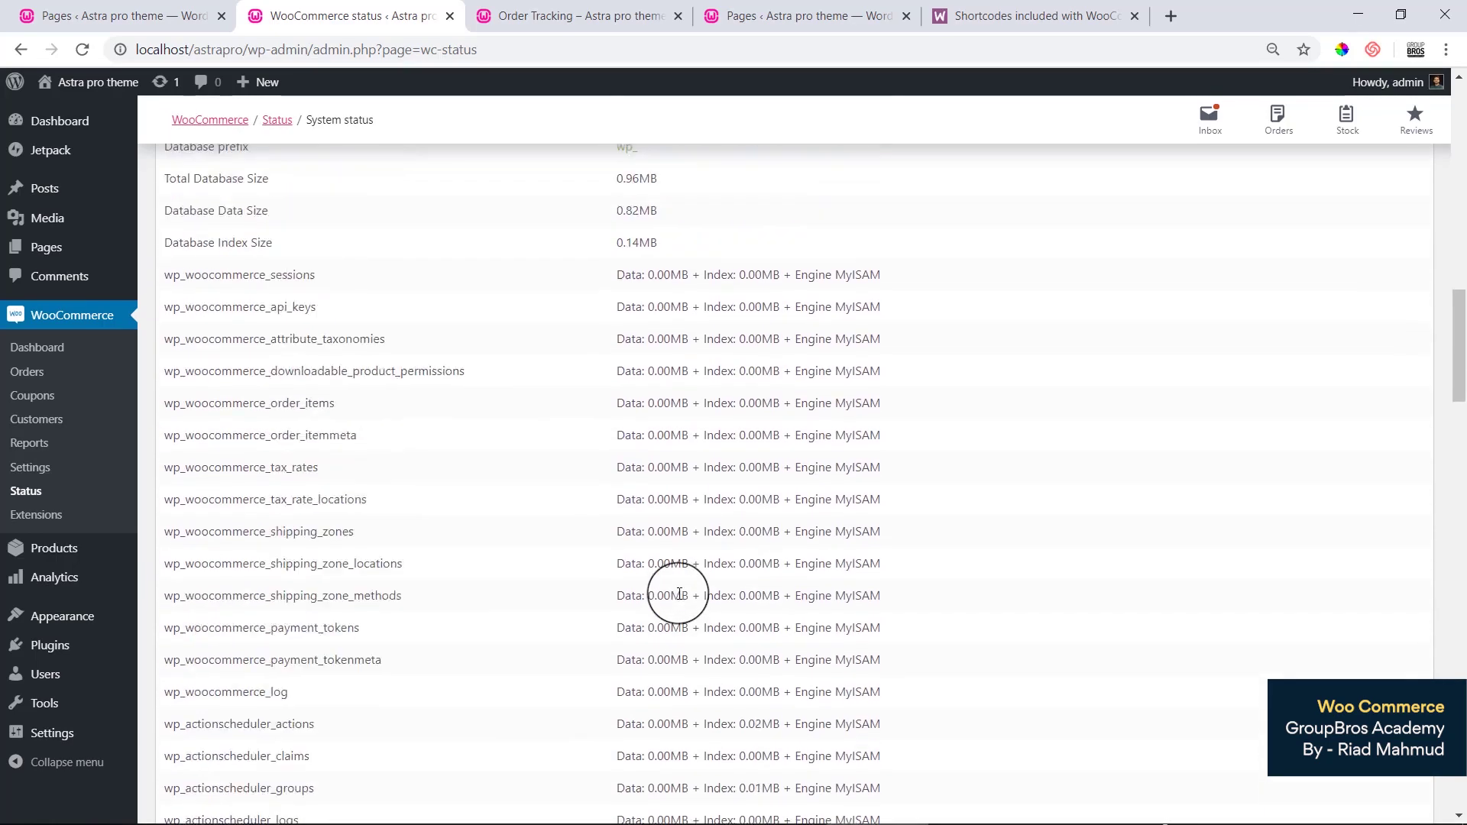
{"action": "scroll", "coordinate": [678, 598], "scroll_direction": "up", "scroll_amount": 5}
{"action": "scroll", "coordinate": [677, 598], "scroll_direction": "down", "scroll_amount": 20}
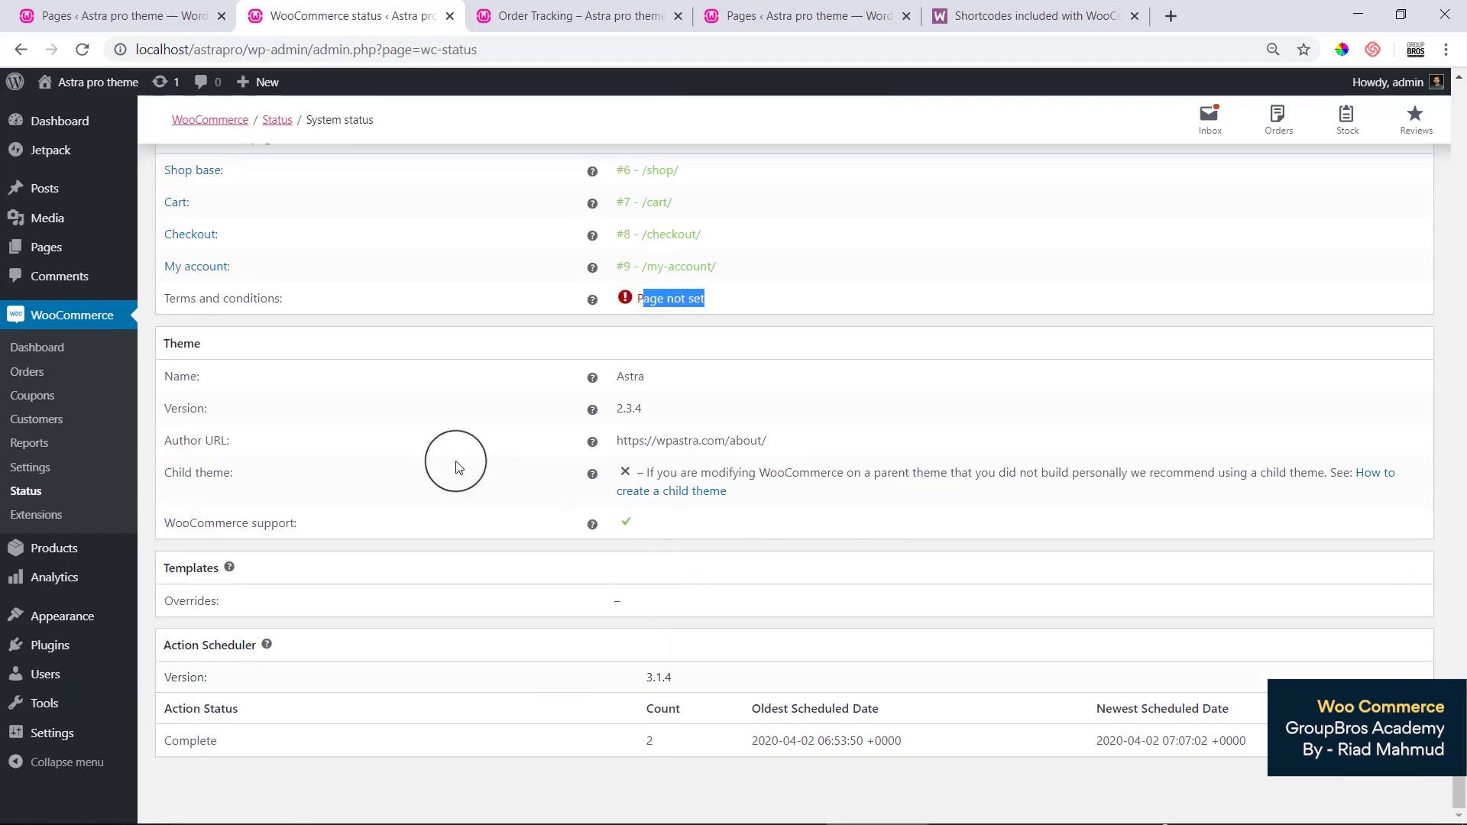
Step: Open the WooCommerce extensions catalogue and look through the featured extensions and their prices
{"action": "mouse_move", "coordinate": [56, 558]}
{"action": "left_click", "coordinate": [48, 516]}
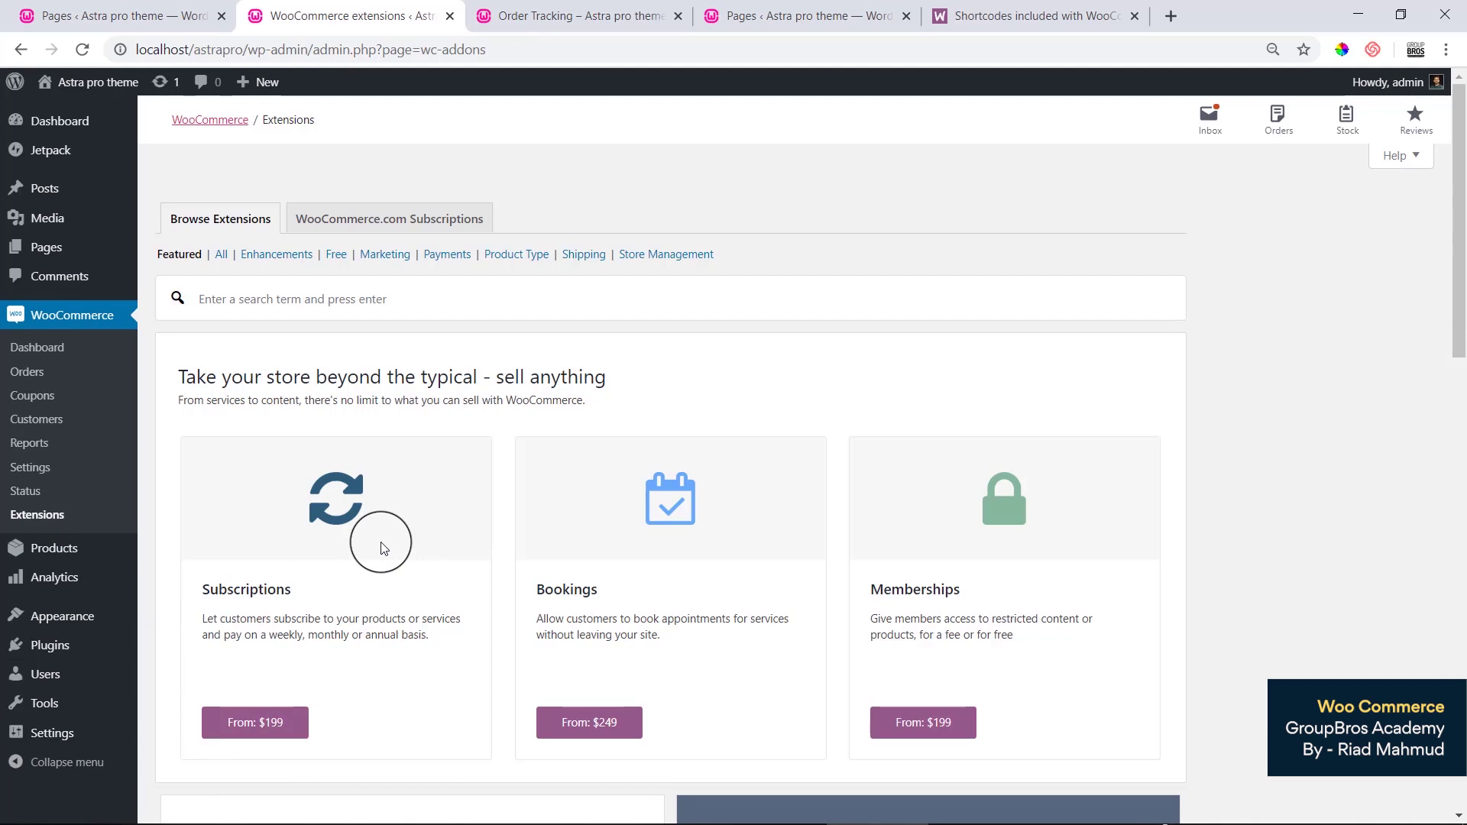
{"action": "scroll", "coordinate": [384, 547], "scroll_direction": "down", "scroll_amount": 4}
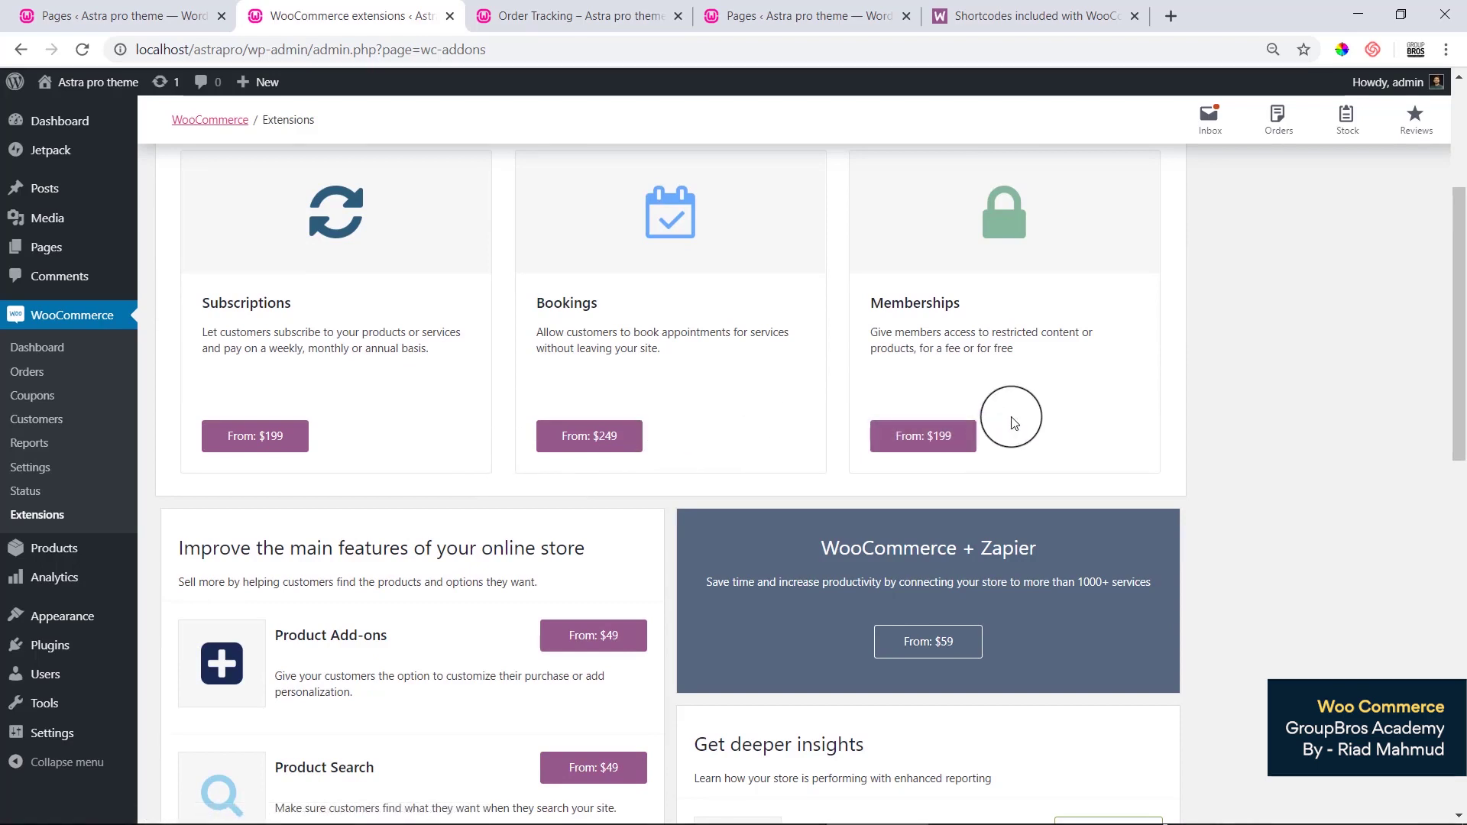
{"action": "scroll", "coordinate": [1012, 422], "scroll_direction": "down", "scroll_amount": 3}
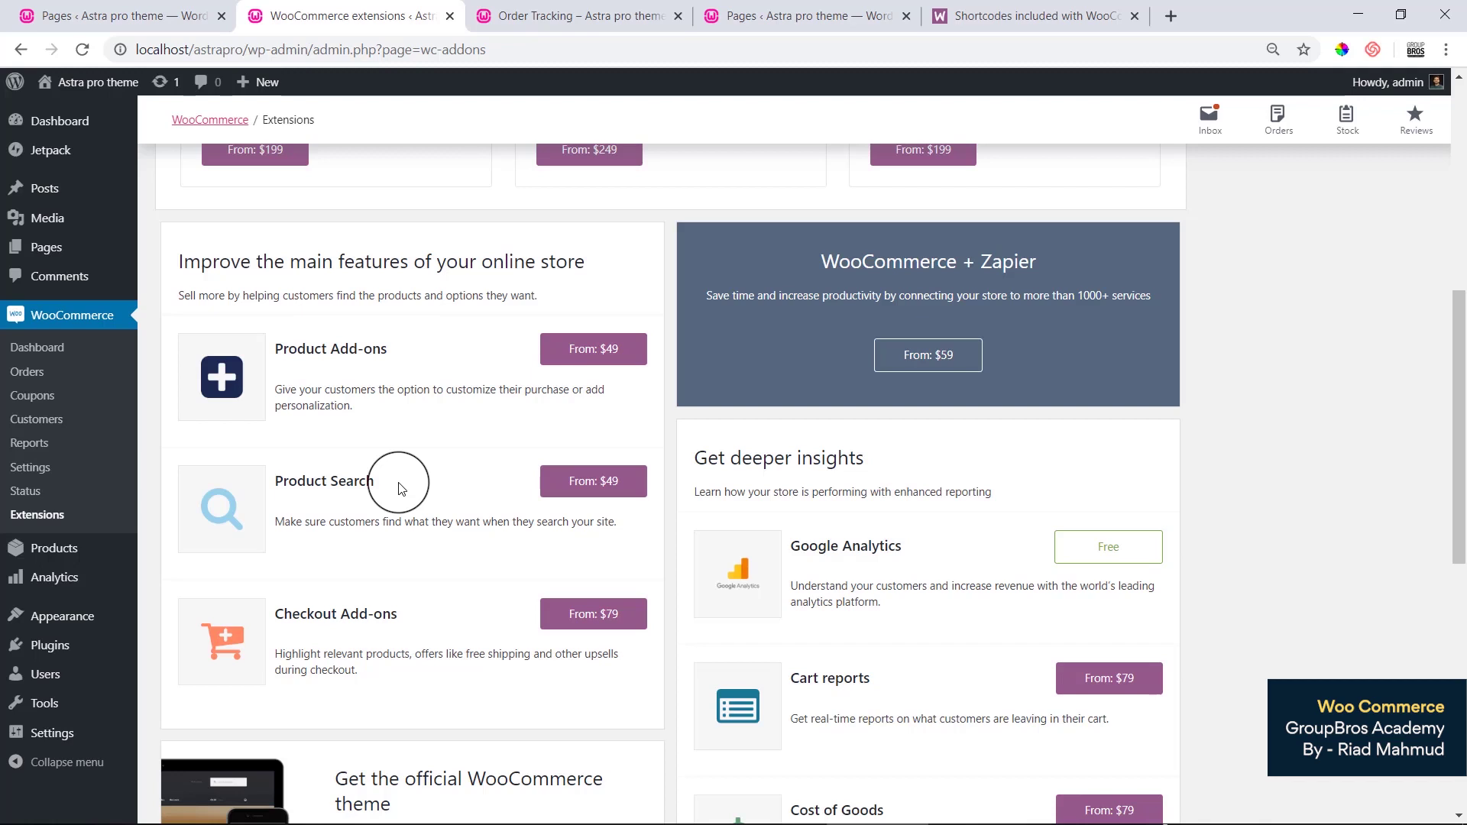
{"action": "scroll", "coordinate": [398, 487], "scroll_direction": "up", "scroll_amount": 7}
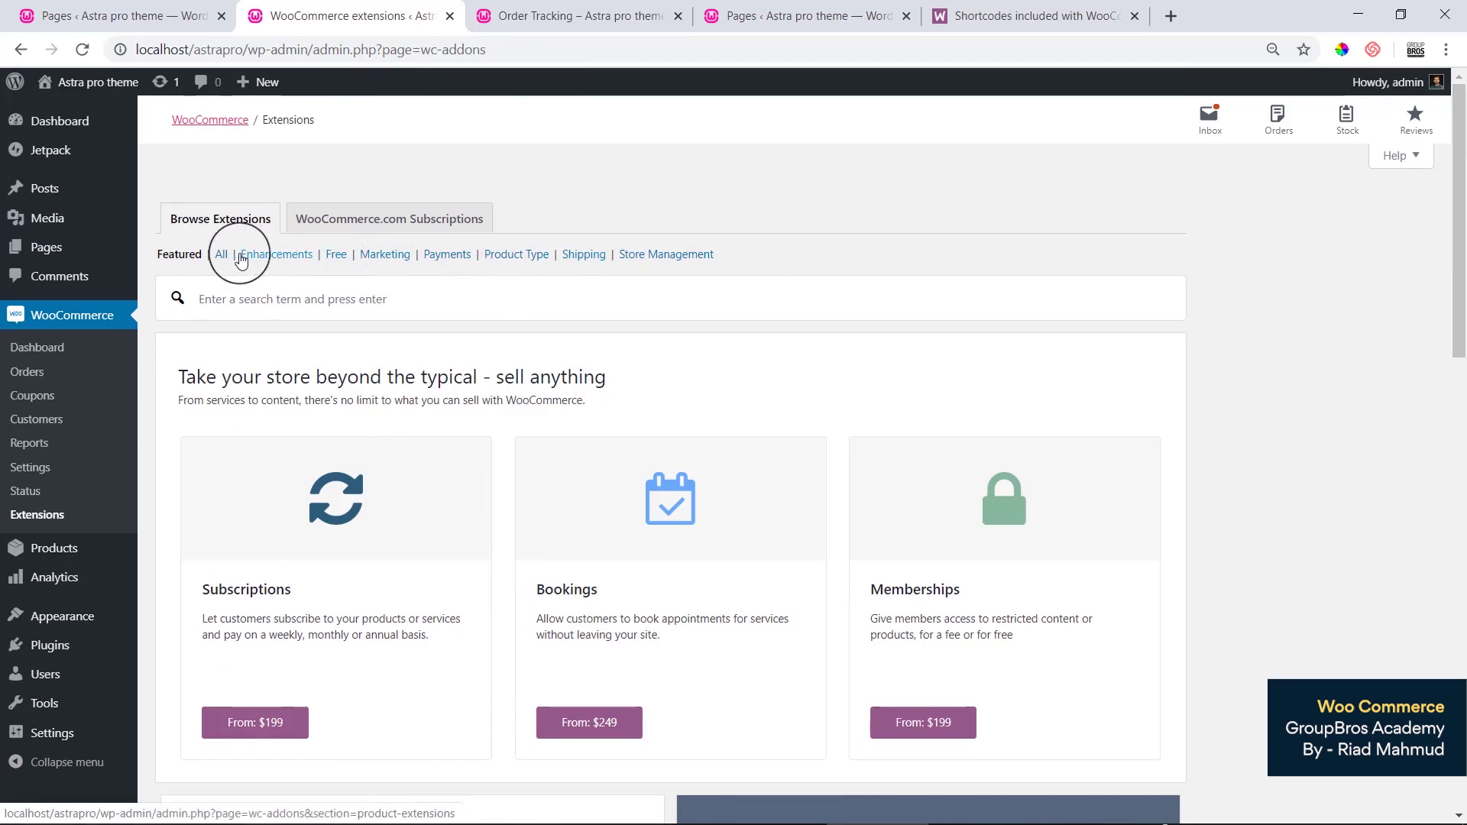
Step: Filter the extensions catalogue to the Free category and look through the extensions offered there
{"action": "left_click", "coordinate": [340, 262]}
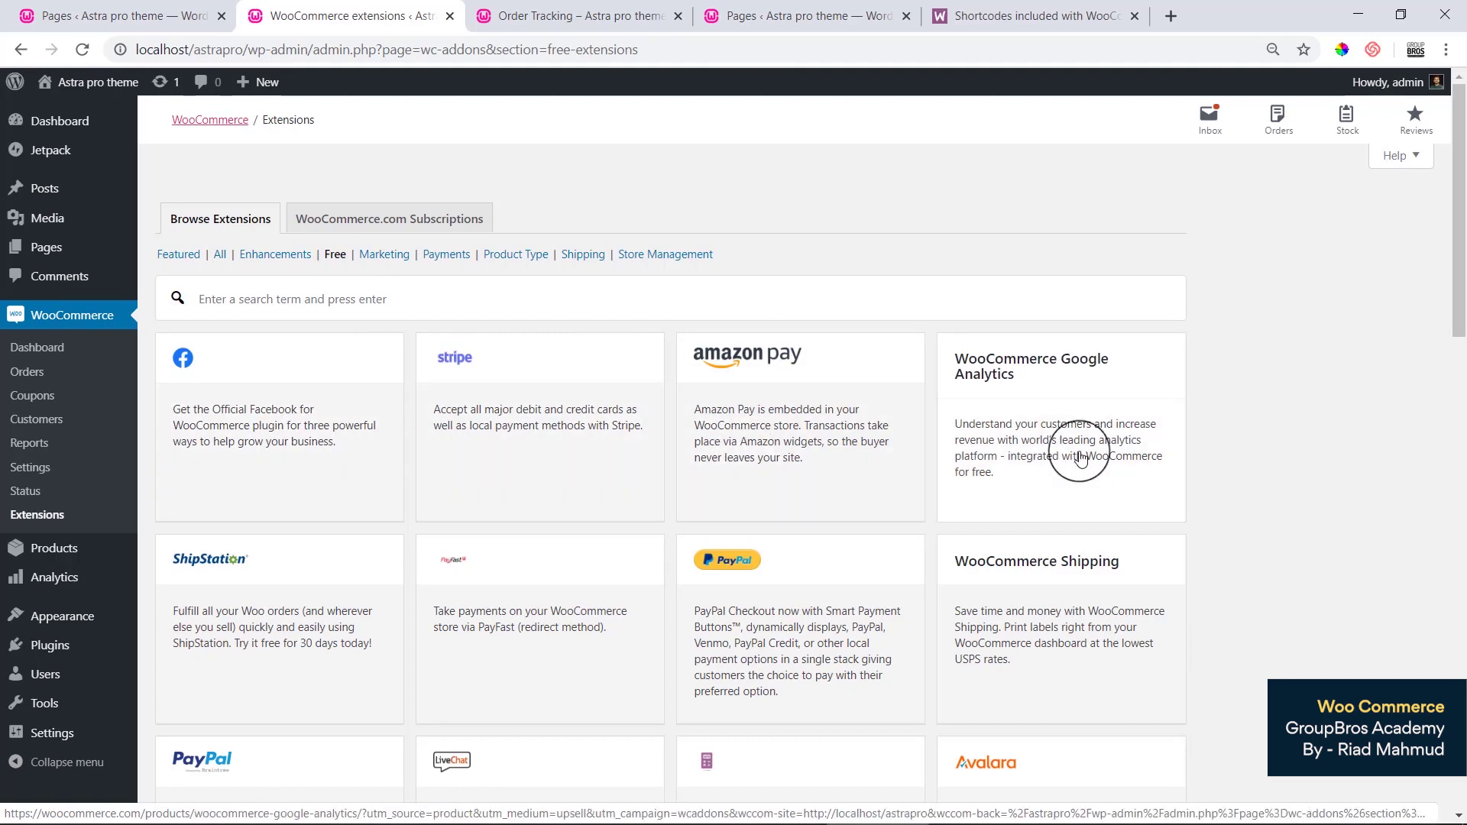
{"action": "scroll", "coordinate": [1070, 462], "scroll_direction": "down", "scroll_amount": 3}
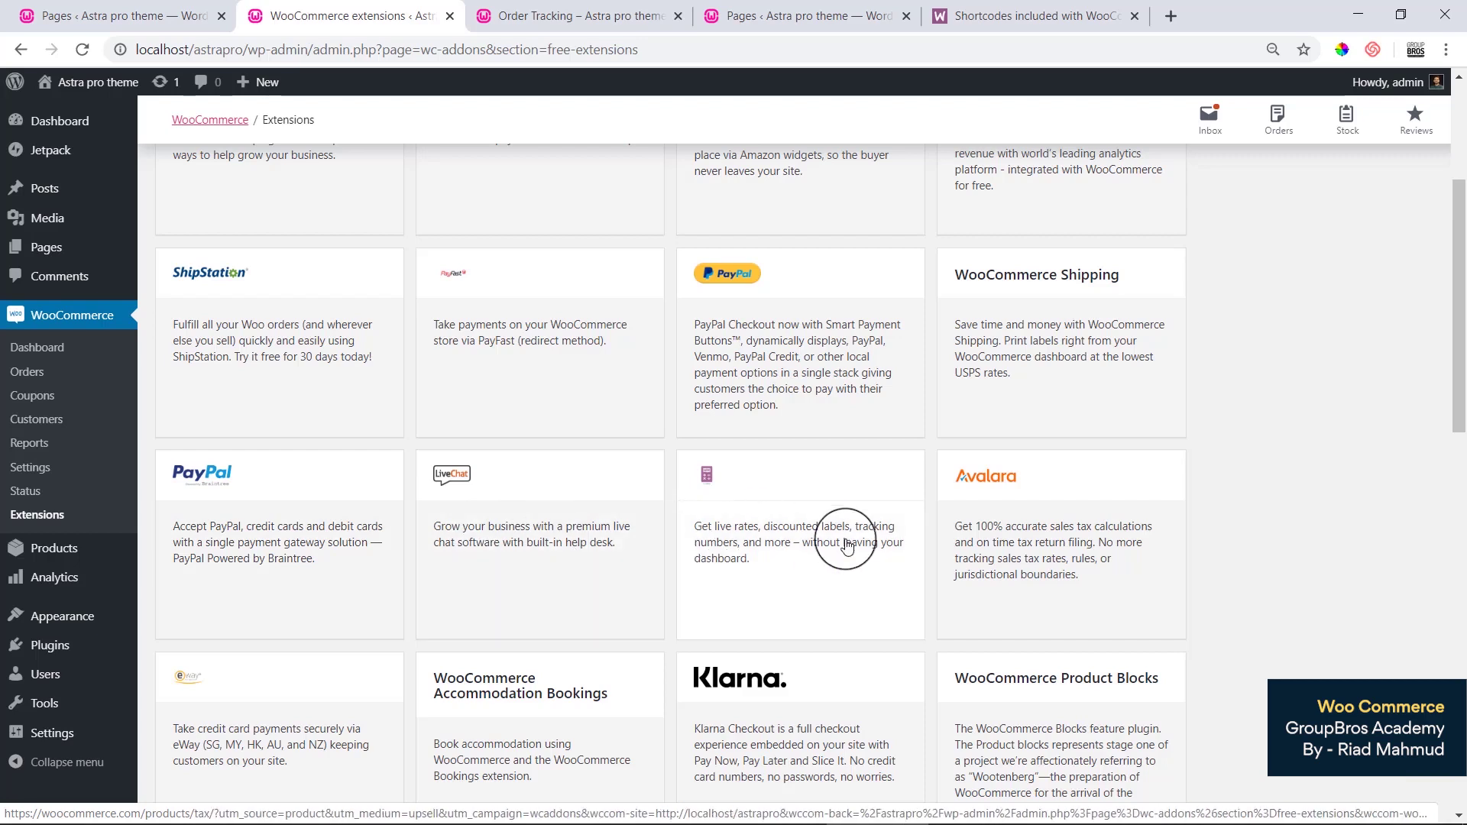
{"action": "scroll", "coordinate": [846, 544], "scroll_direction": "down", "scroll_amount": 6}
{"action": "scroll", "coordinate": [481, 581], "scroll_direction": "down", "scroll_amount": 6}
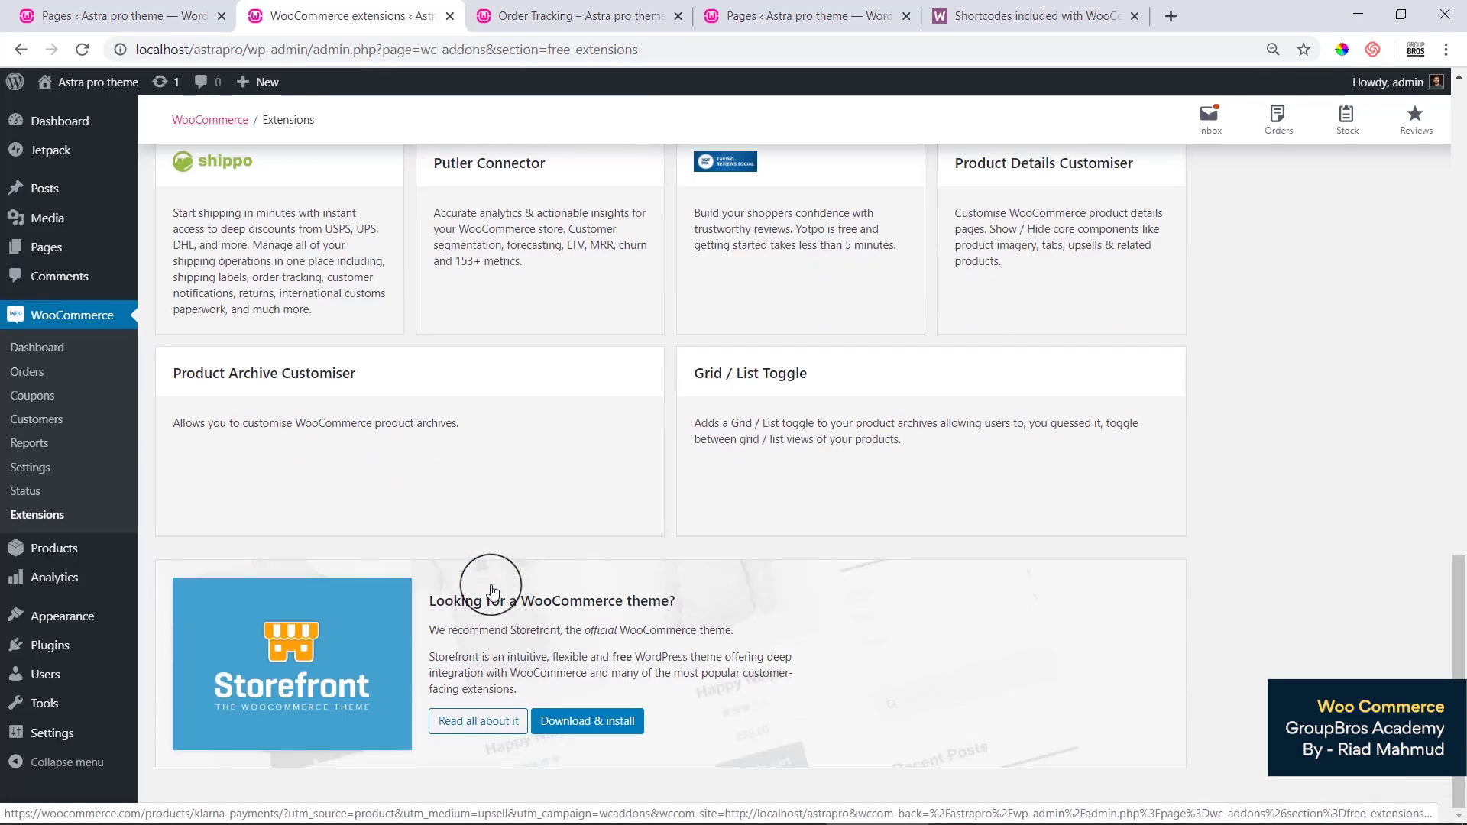
{"action": "scroll", "coordinate": [543, 577], "scroll_direction": "up", "scroll_amount": 6}
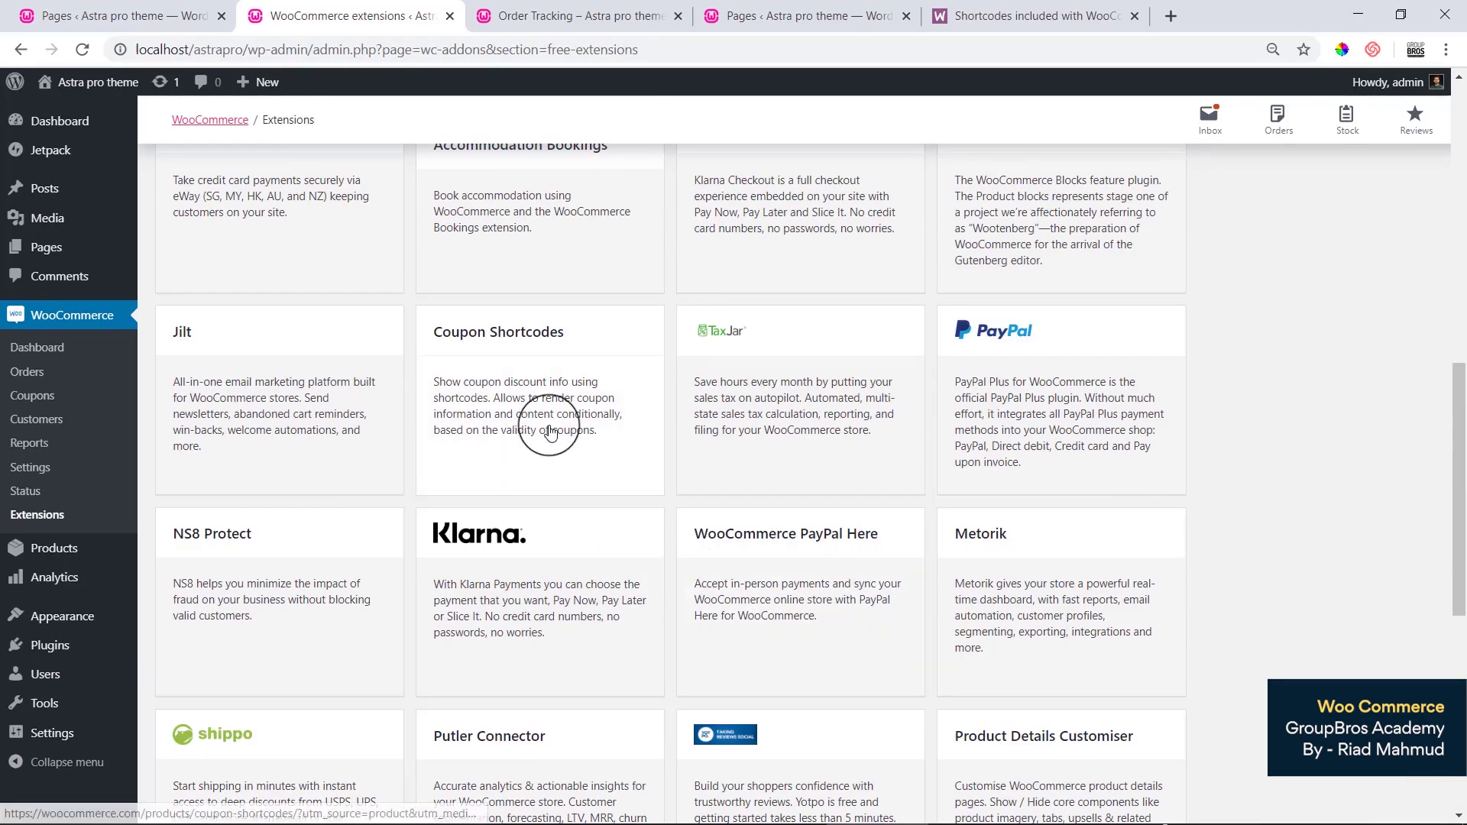